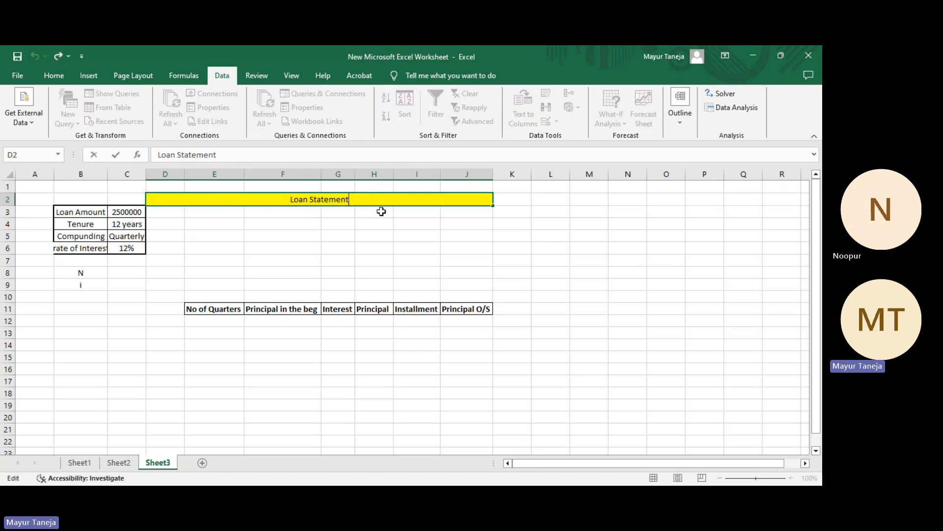
click(236, 245)
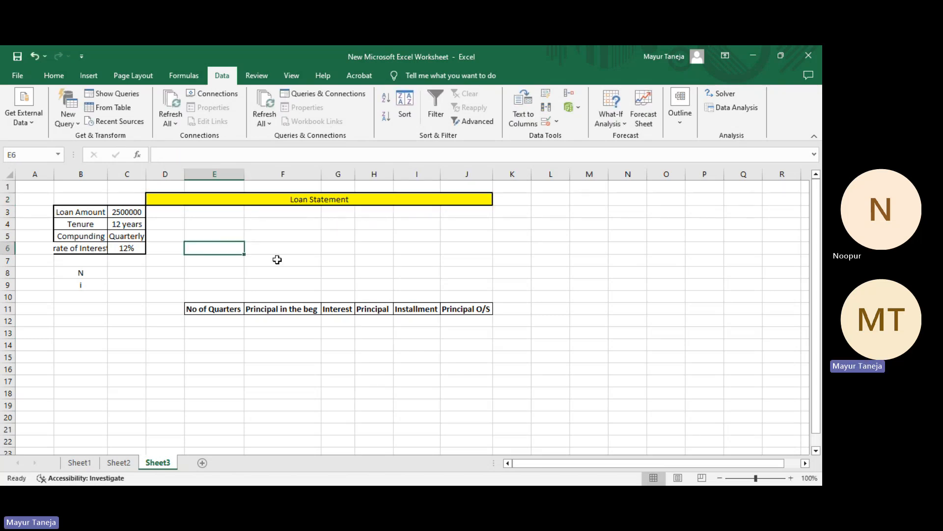
click(289, 199)
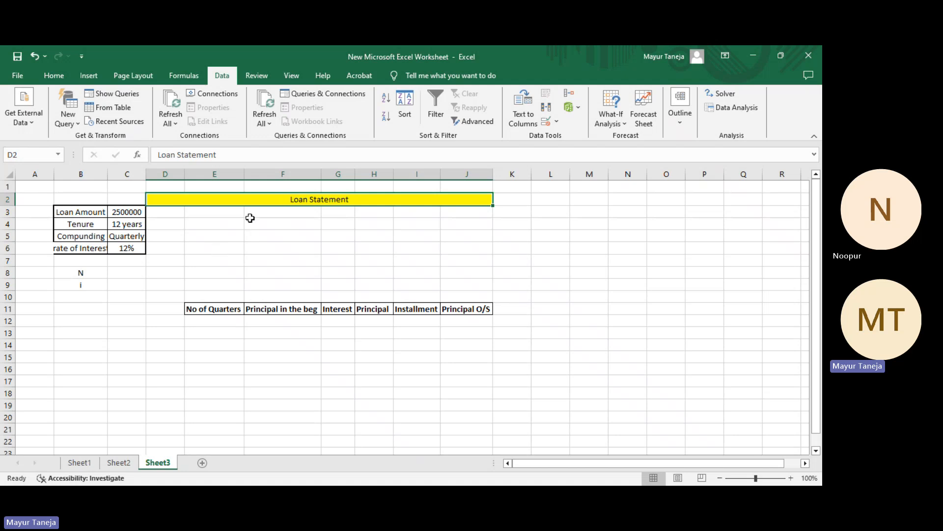
drag(75, 211, 121, 230)
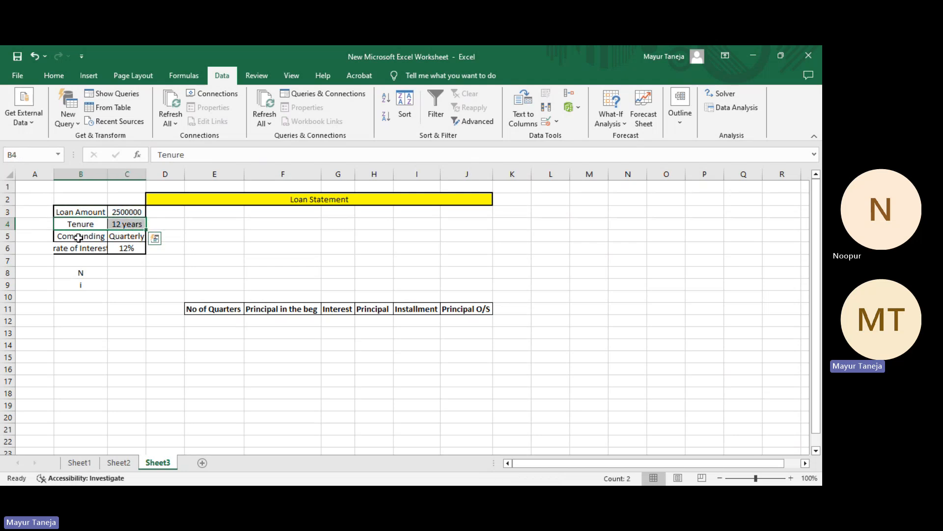
drag(81, 238, 129, 250)
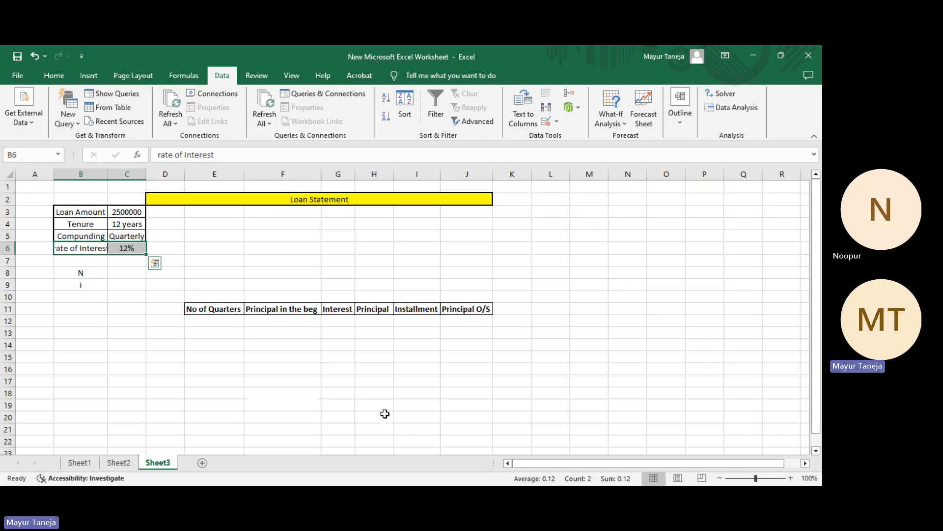
Step: Calculate the number of quarterly periods N in cell C8 with the formula =12*4
click(133, 276)
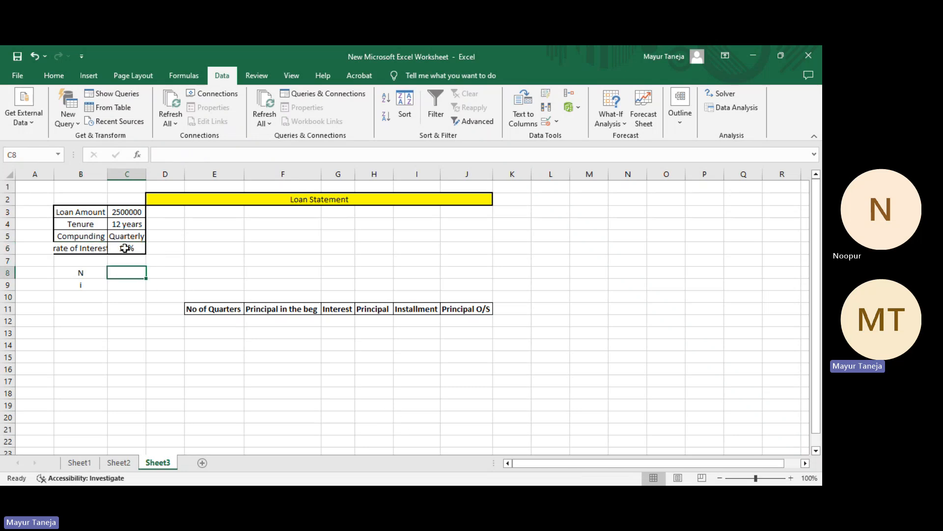
text(=)
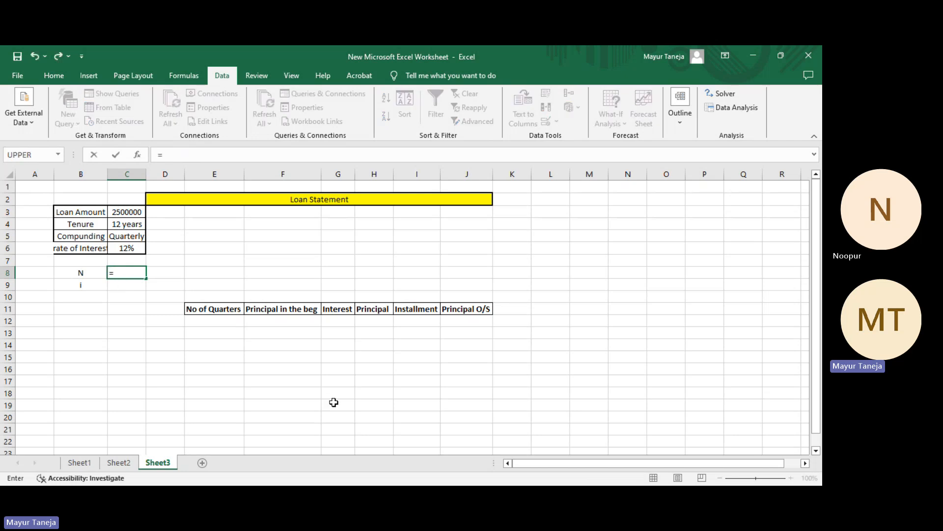
text(12*4)
key(Return)
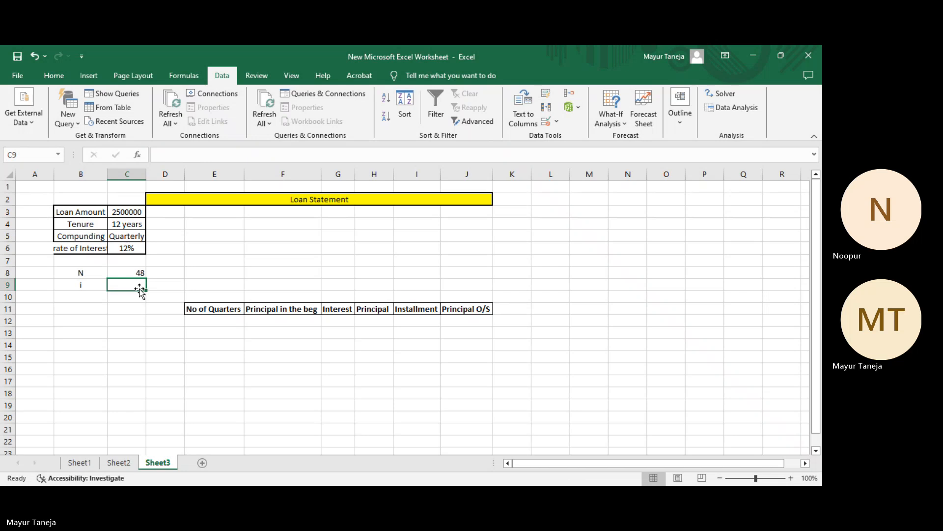
Step: Calculate the quarterly interest rate i in cell C9 with the formula =C6/4
text(=)
key(Up)
key(Up)
key(Up)
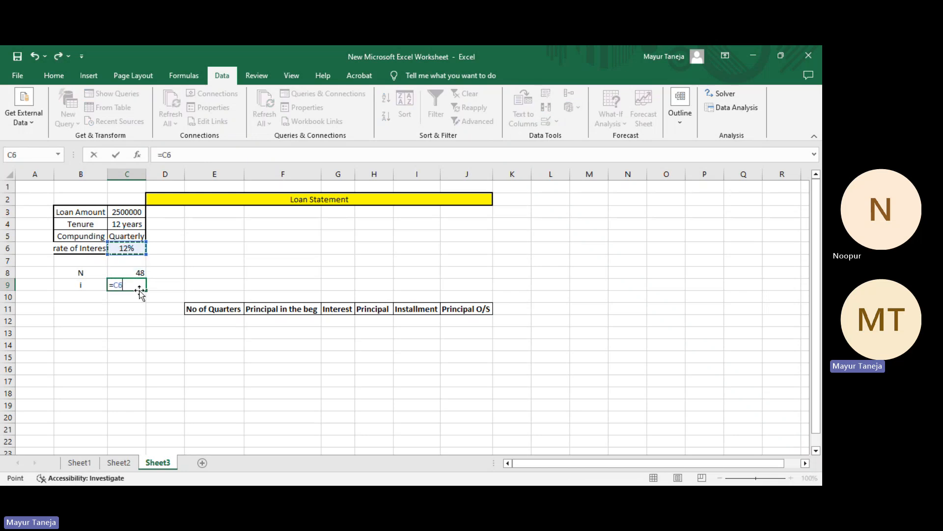
text(/4)
key(Return)
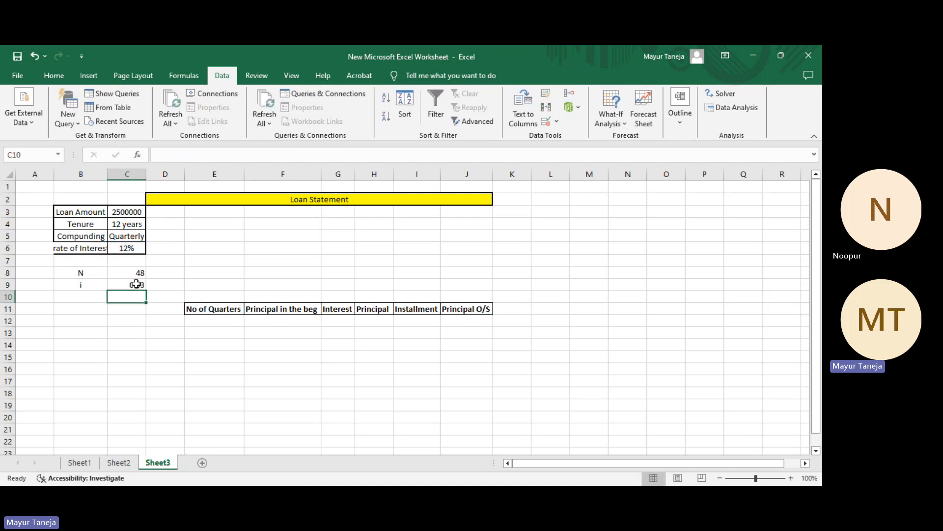
click(137, 283)
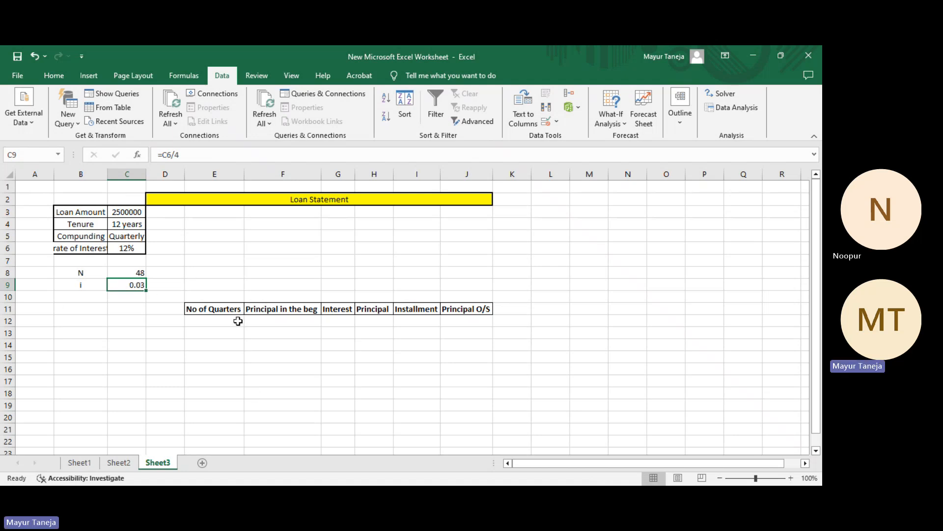
Step: Number the quarters from 1 to 48 under No of Quarters, starting in cell E12 and filling the series down to E59
click(224, 320)
text(1)
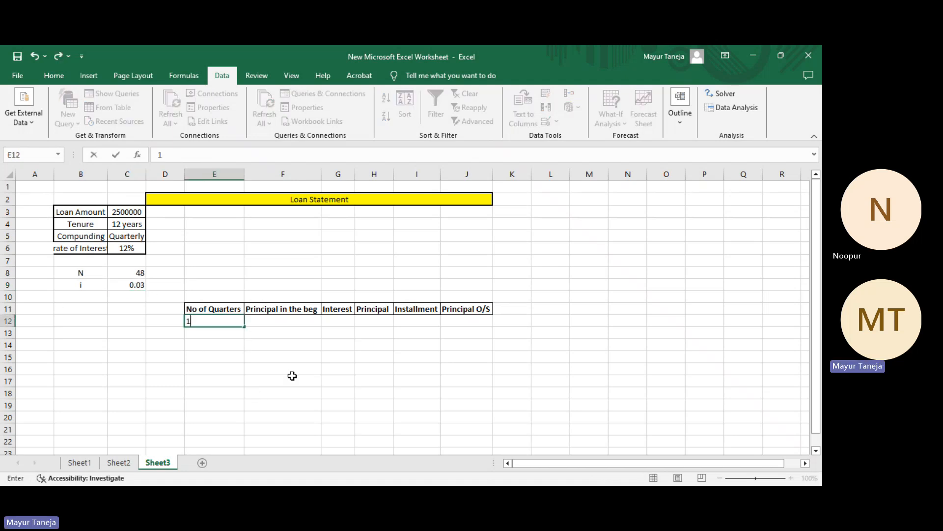
key(Return)
text(2)
key(Return)
text(3)
key(Return)
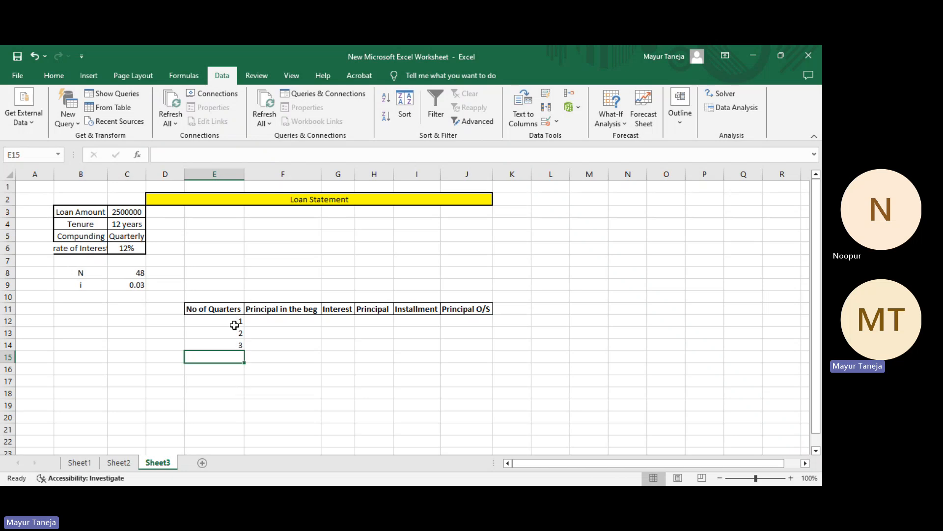
drag(238, 319, 248, 442)
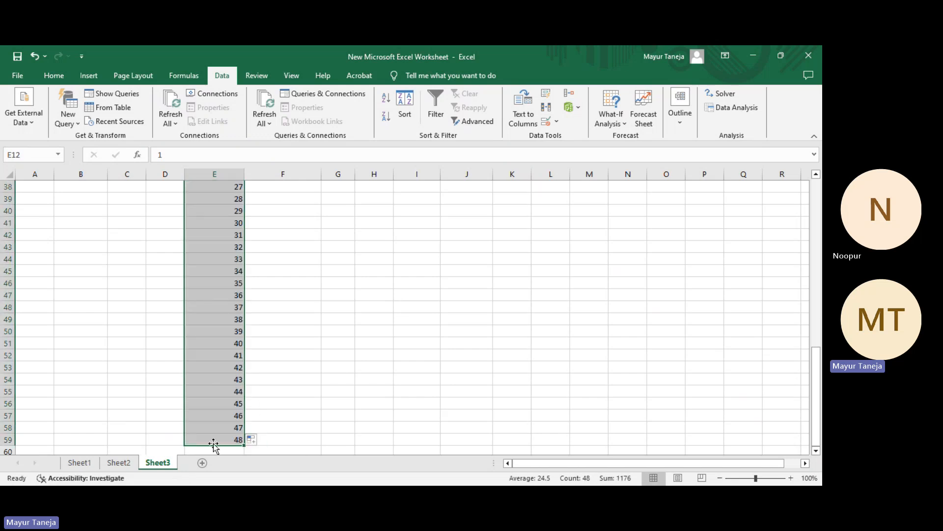
Step: Apply all borders to the loan schedule's body, cells E12 to J59
key(shift+Right)
key(shift+Right)
key(shift+Right)
key(shift+Right)
key(shift+Right)
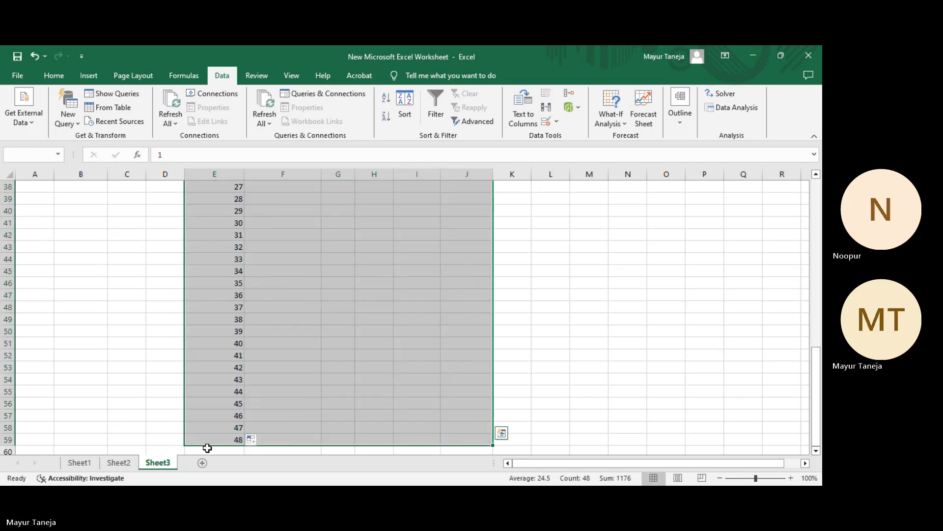
scroll(206, 447, up, 5)
scroll(205, 447, up, 5)
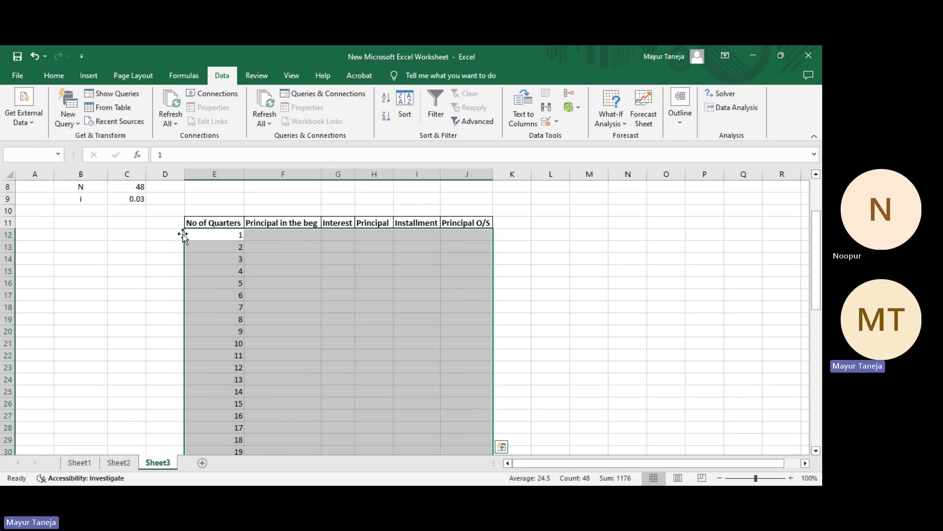
click(54, 77)
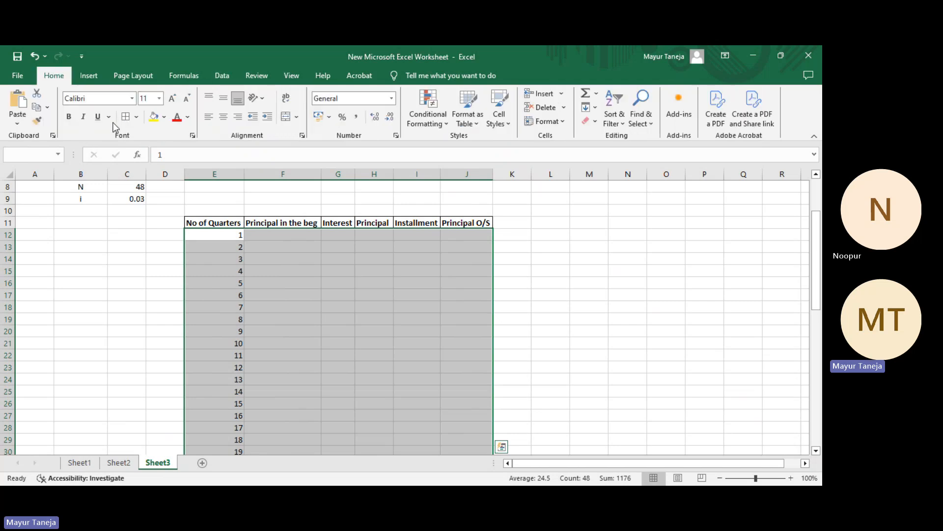
Step: Link the first quarter's Principal in the beg, cell F12, to the loan amount in C3
click(284, 232)
scroll(283, 232, up, 3)
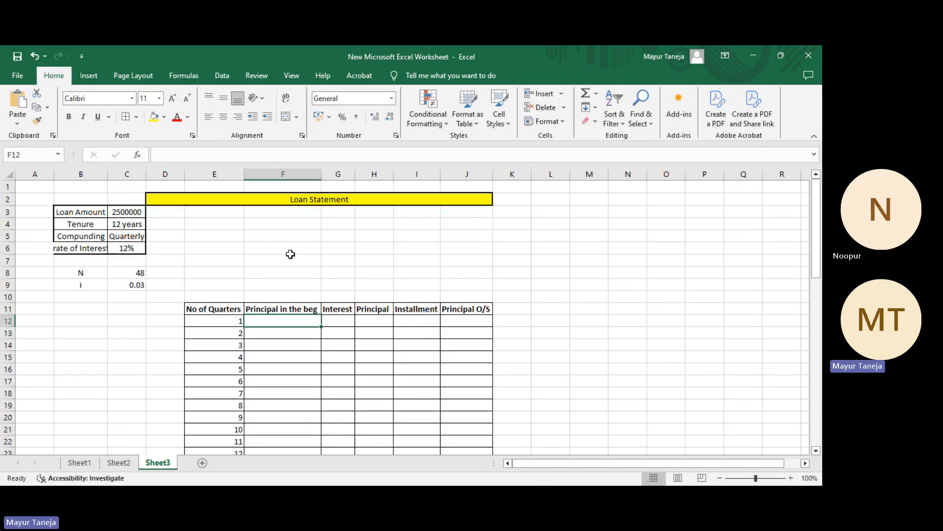
text(=)
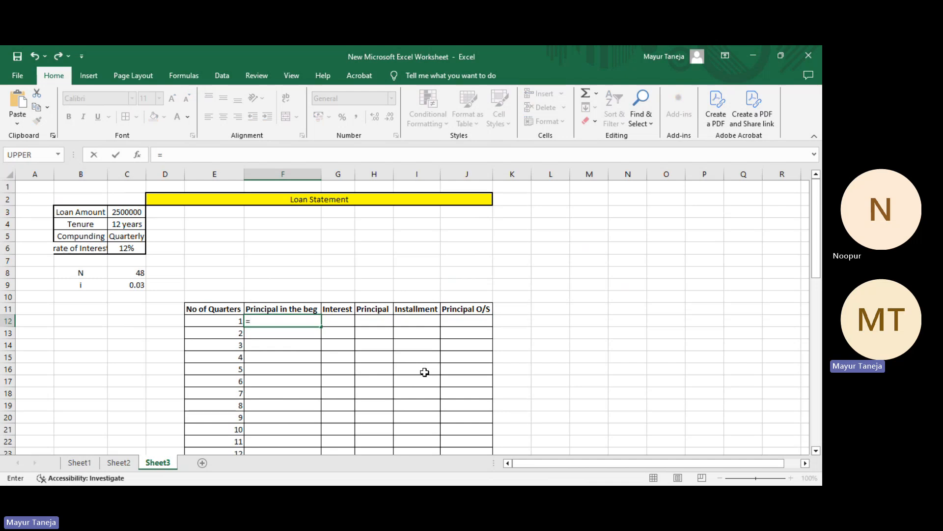
key(Up)
key(Up)
key(Up)
key(Up)
key(Up)
key(Up)
key(Up)
key(Up)
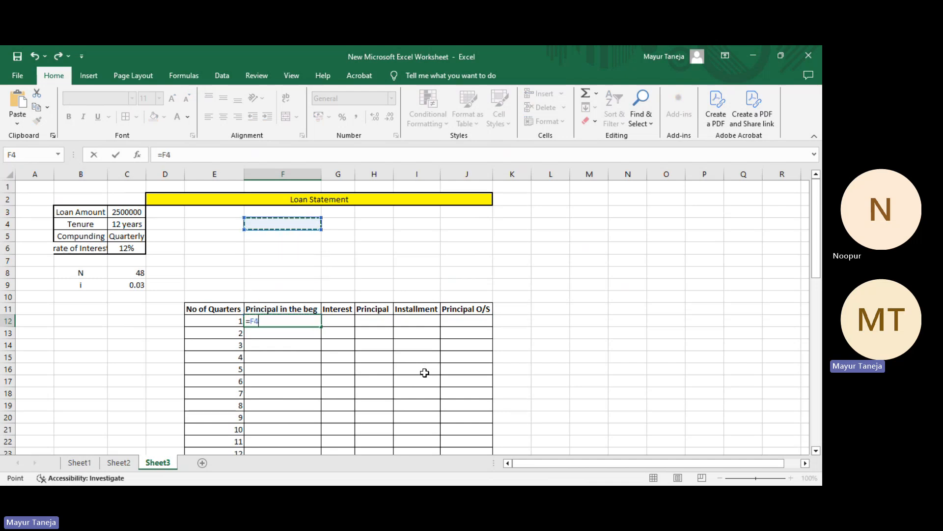
key(Left)
key(Left)
key(Left)
key(Up)
key(Return)
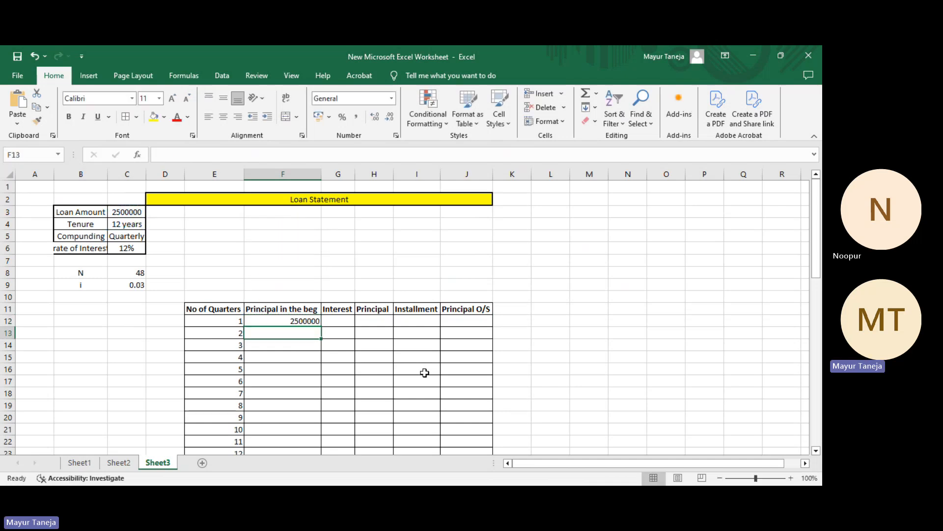
Step: Write a function note beside the statement with PMT in L3 and Installment in M3
click(340, 322)
click(414, 320)
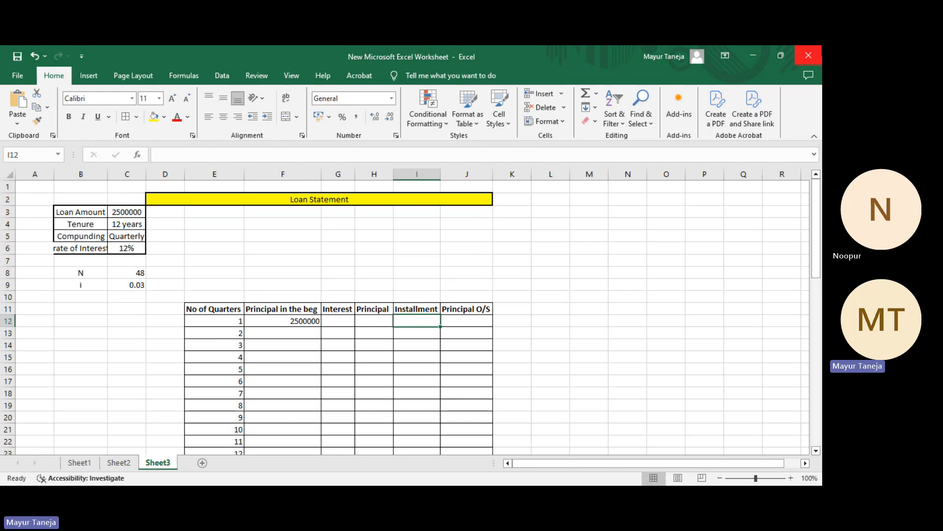
click(558, 210)
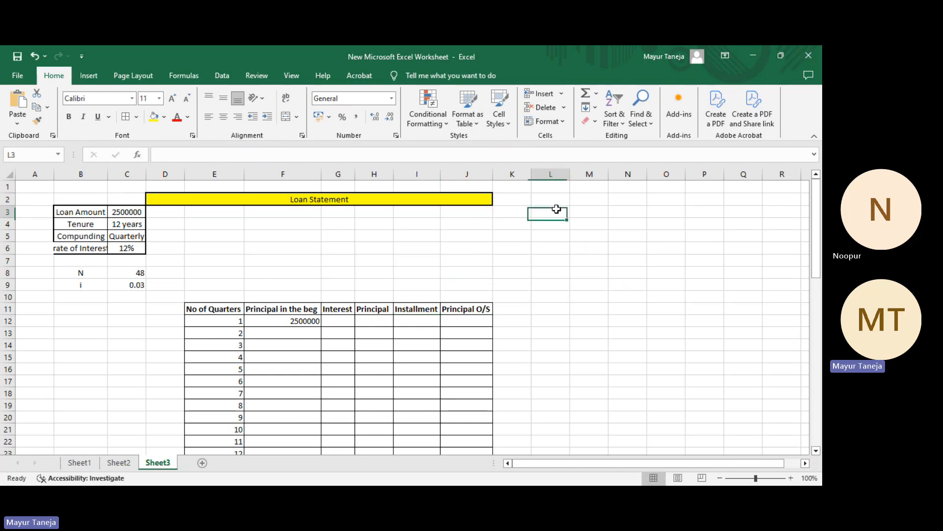
text(PMT)
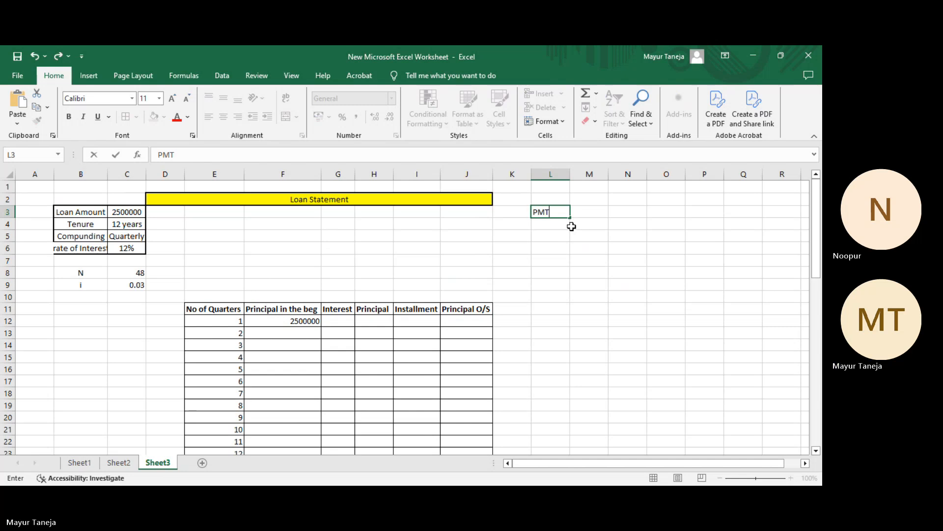
key(Tab)
text(Inst)
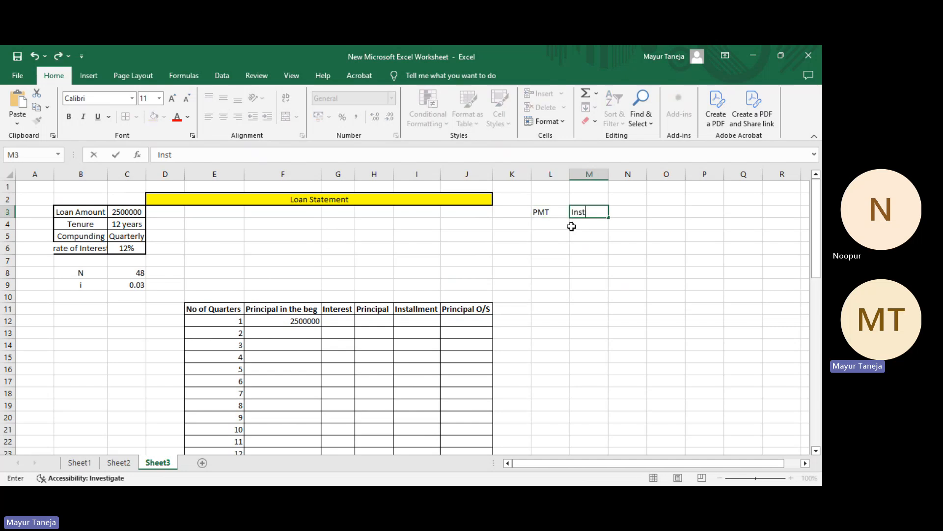
text(allment)
key(Return)
Step: Add IPMT in L4 with its meaning, Interest, in M4 below the PMT note
text(I)
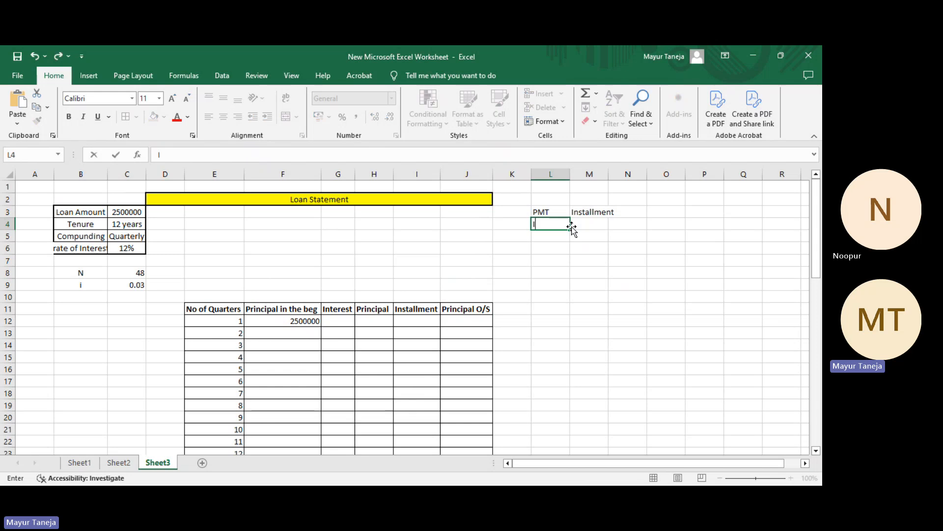
text(PMT)
key(Tab)
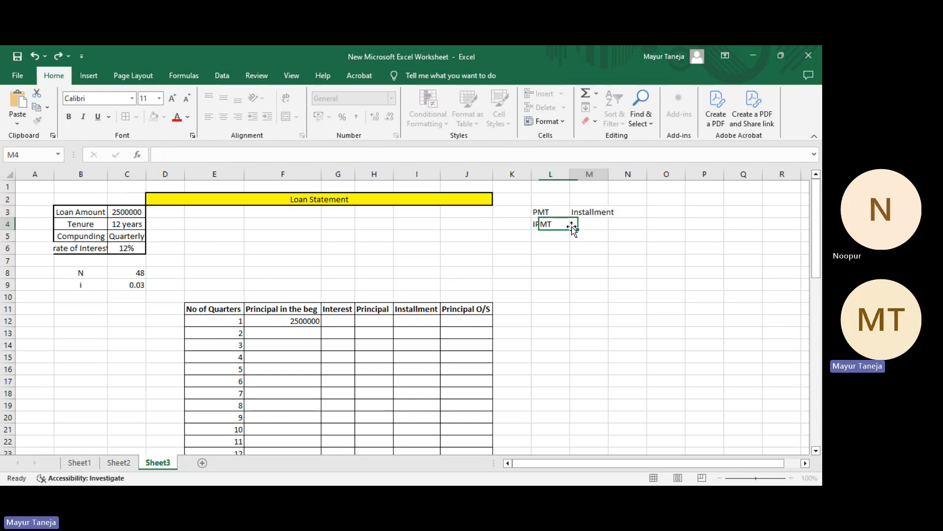
text(Inteesr)
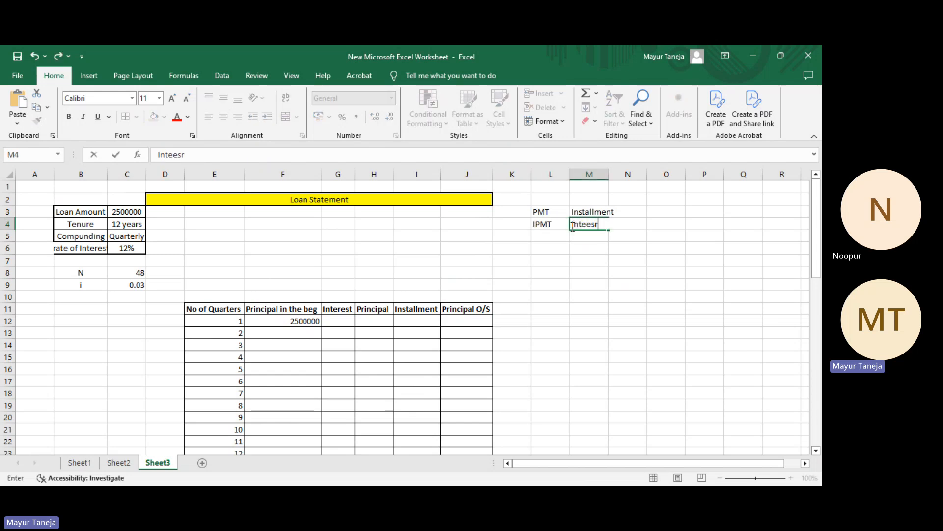
key(BackSpace)
key(BackSpace)
text(rest)
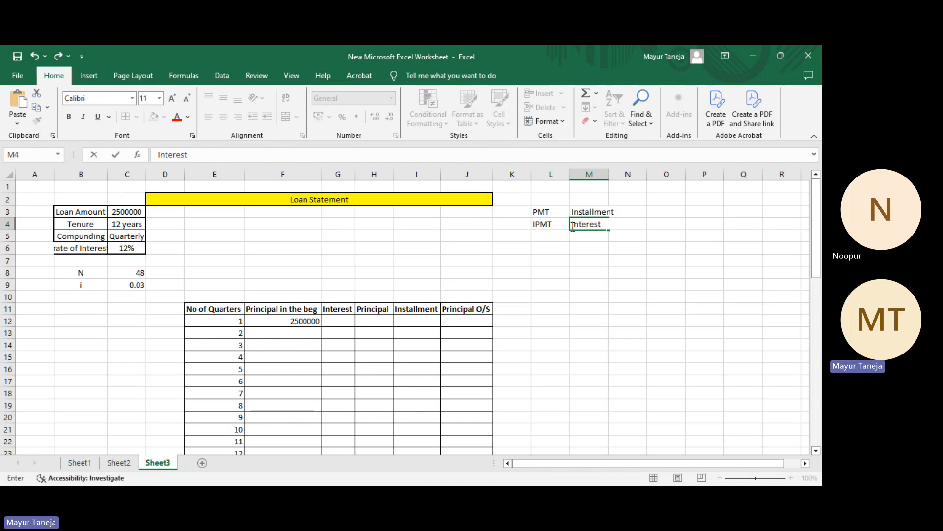
key(Return)
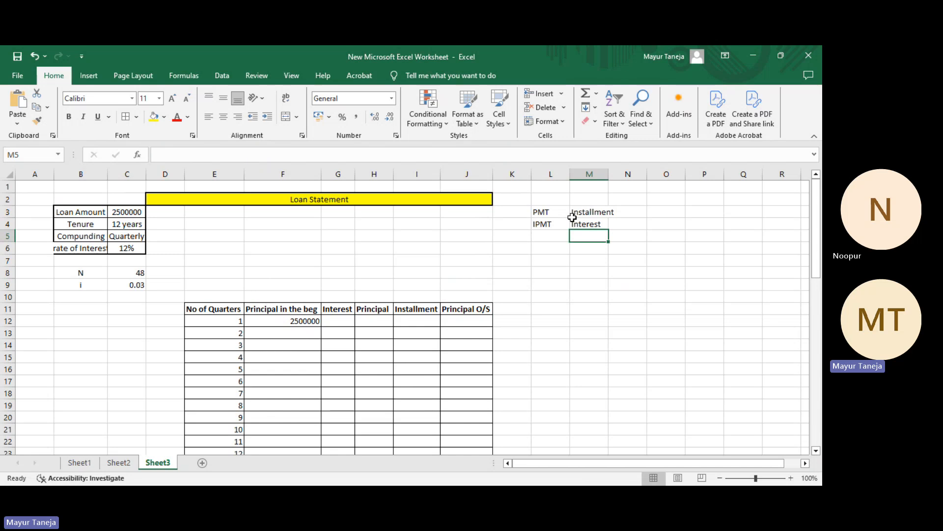
Step: Add PPMT in L5 with its meaning, Principal, in M5 to complete the function notes
key(Left)
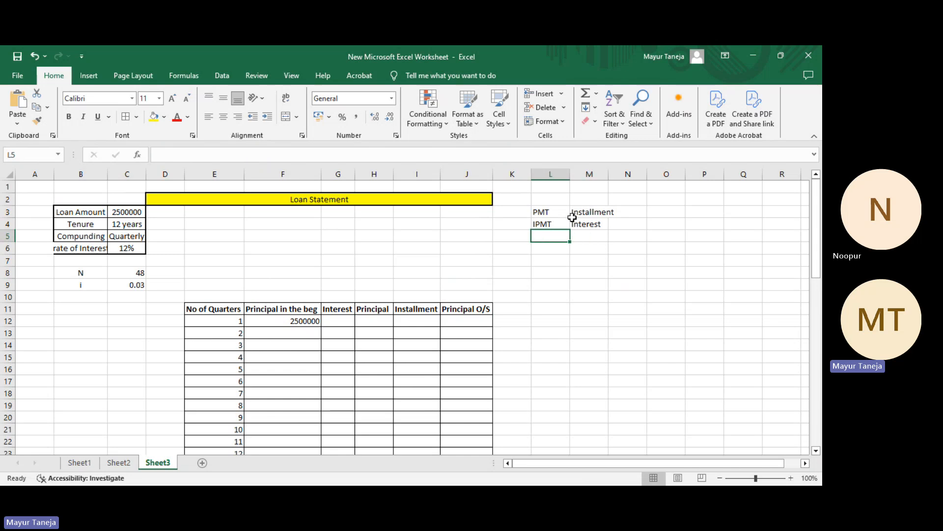
text(PPMt)
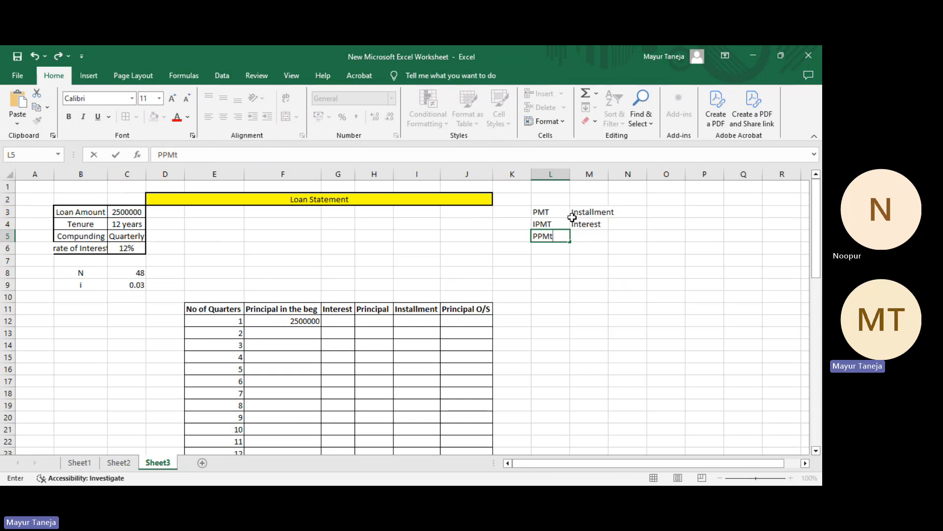
key(BackSpace)
text(T)
key(Tab)
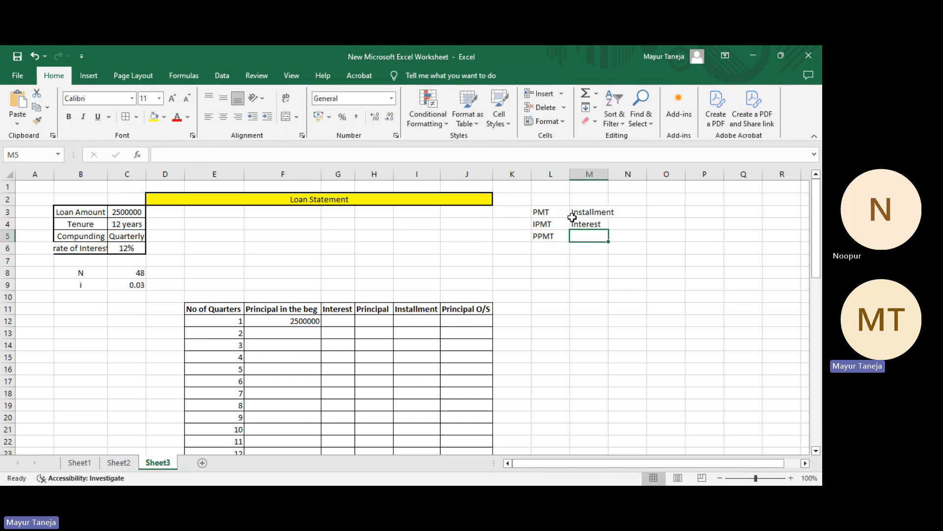
text(Pricip)
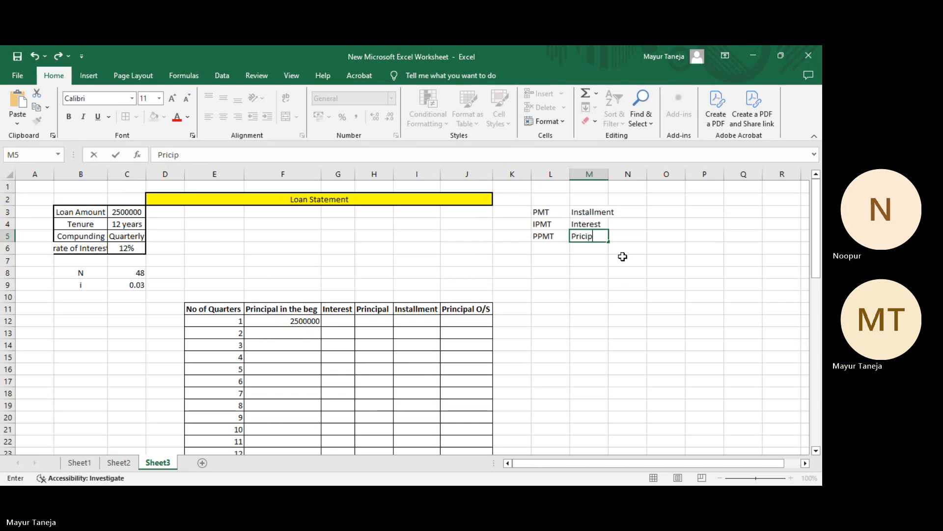
key(BackSpace)
key(BackSpace)
key(BackSpace)
text(ncipal)
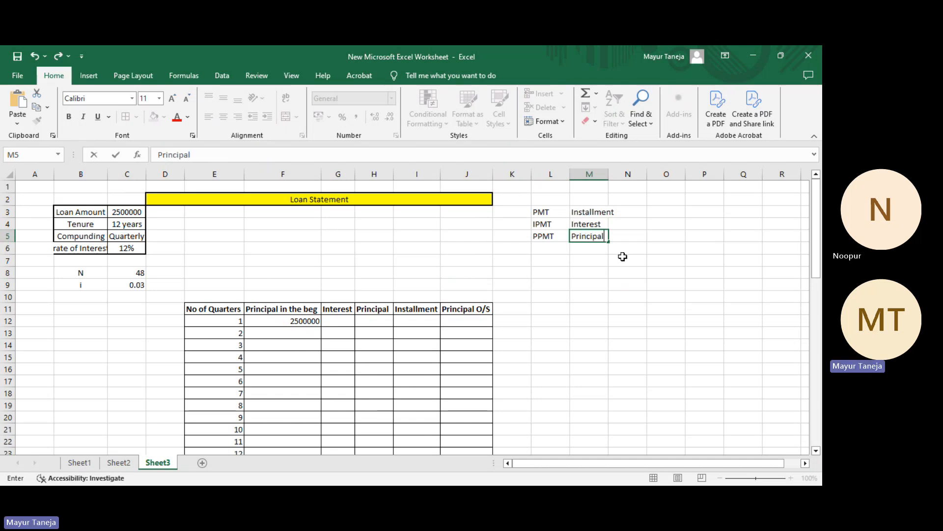
key(ctrl+Return)
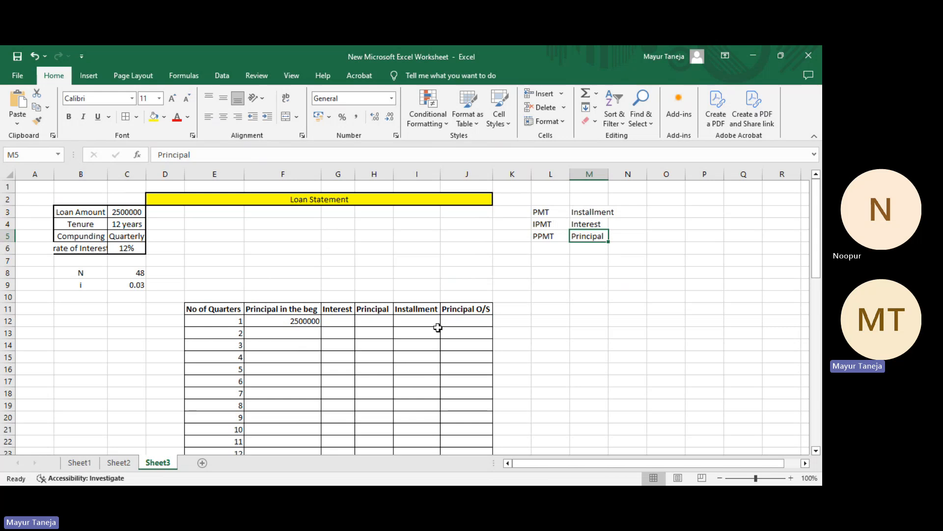
Step: Make the PMT, IPMT and PPMT function notes and their meanings beside the statement bold
drag(548, 211, 614, 223)
drag(548, 237, 615, 234)
click(543, 211)
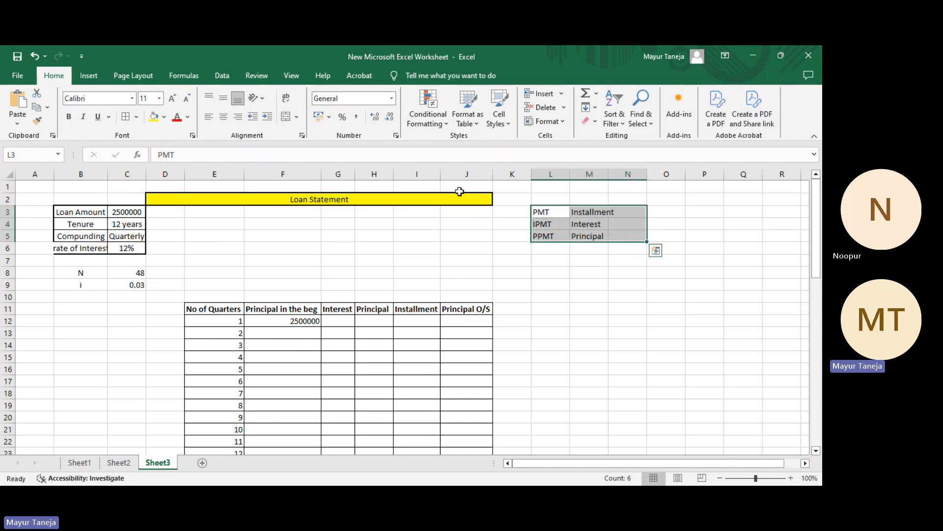
key(ctrl+b)
click(575, 289)
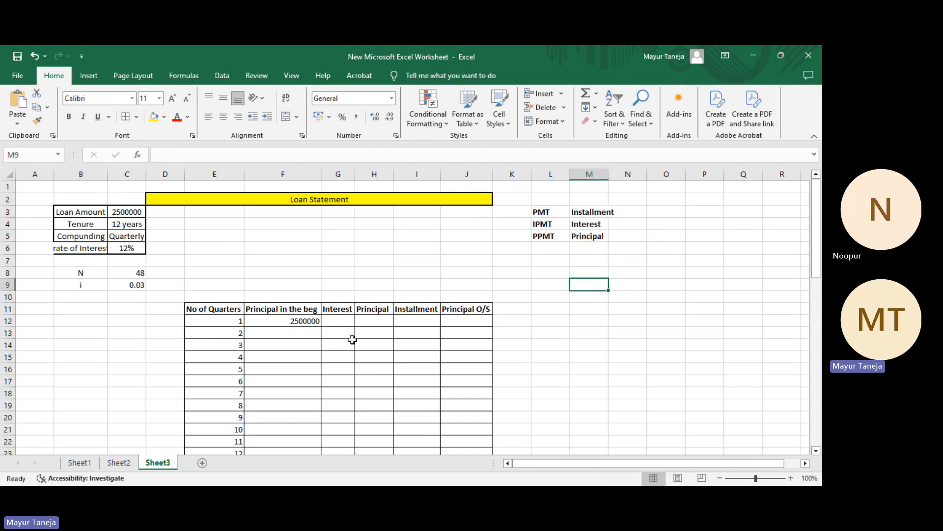
Step: Start a PMT formula in the first quarter's Installment cell, I12, with the absolute reference $C$9 as the rate
click(413, 320)
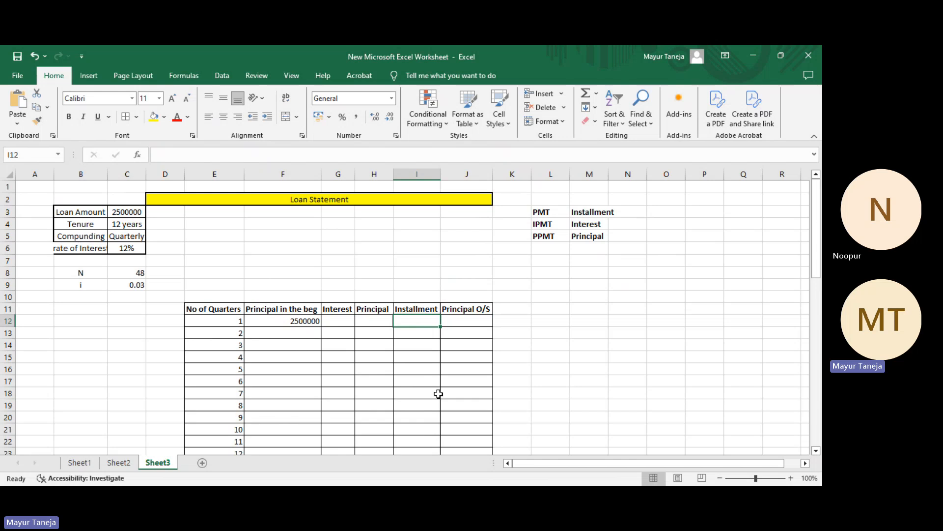
text(=)
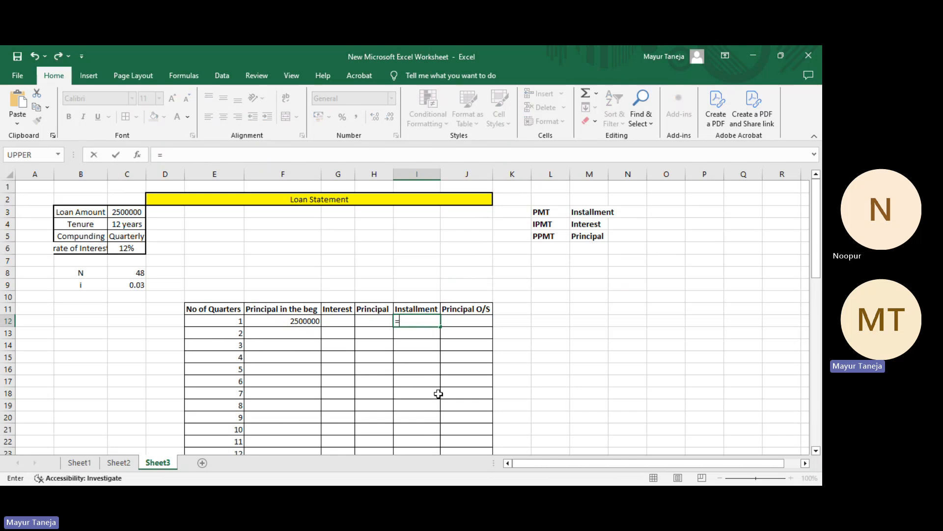
text(pmt)
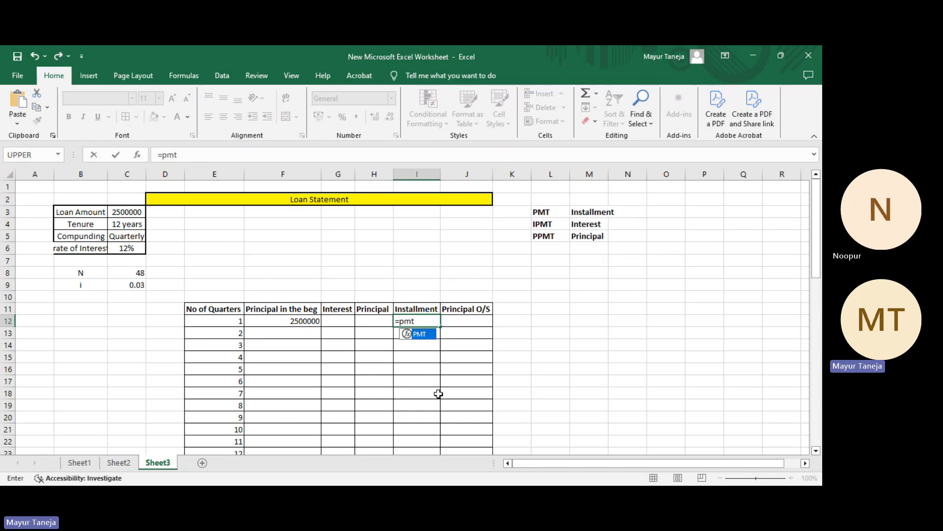
key(Tab)
click(135, 286)
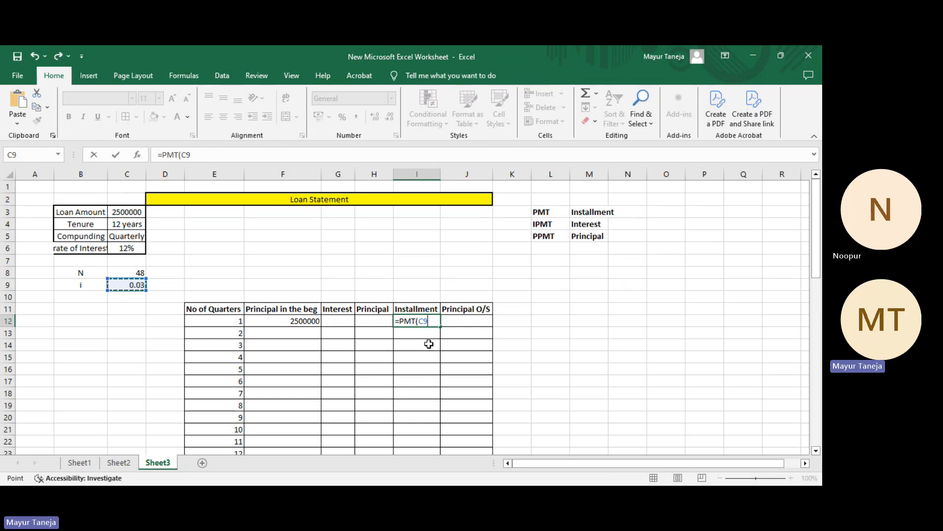
key(alt+Tab)
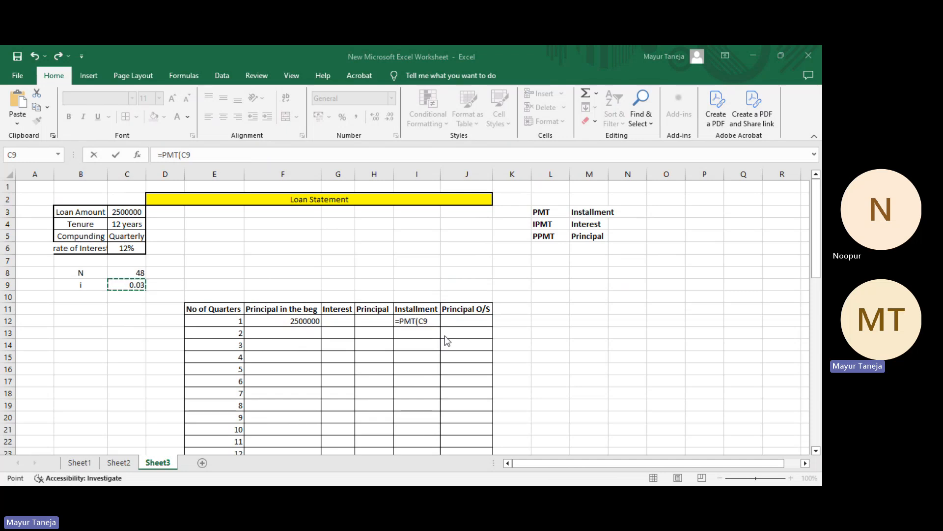
click(421, 325)
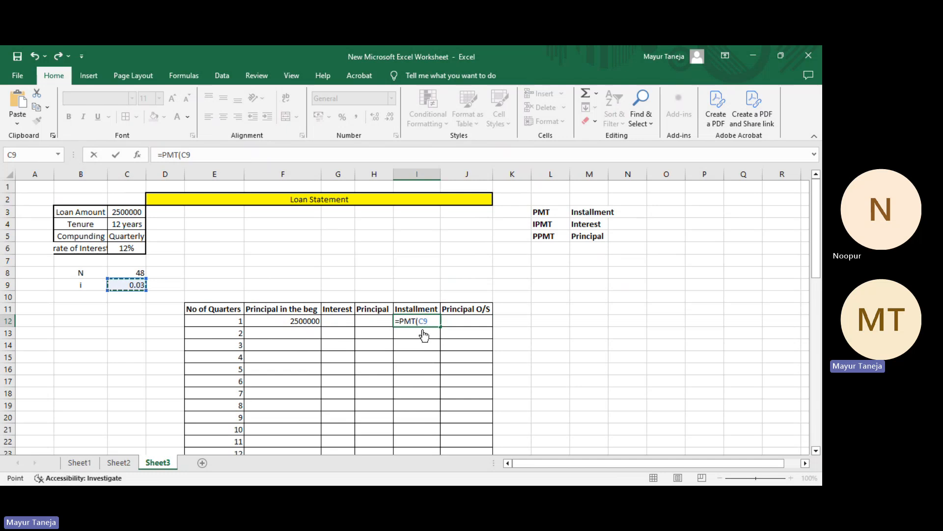
key(F4)
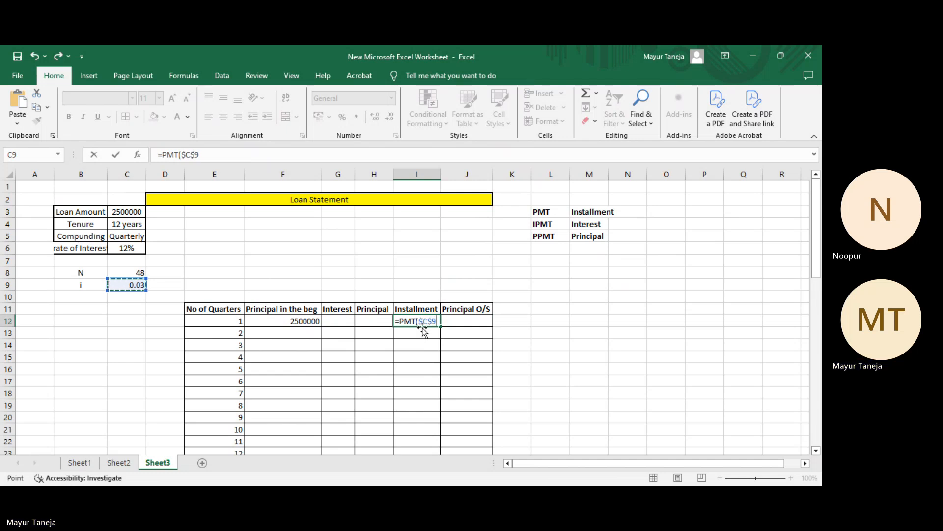
text(,)
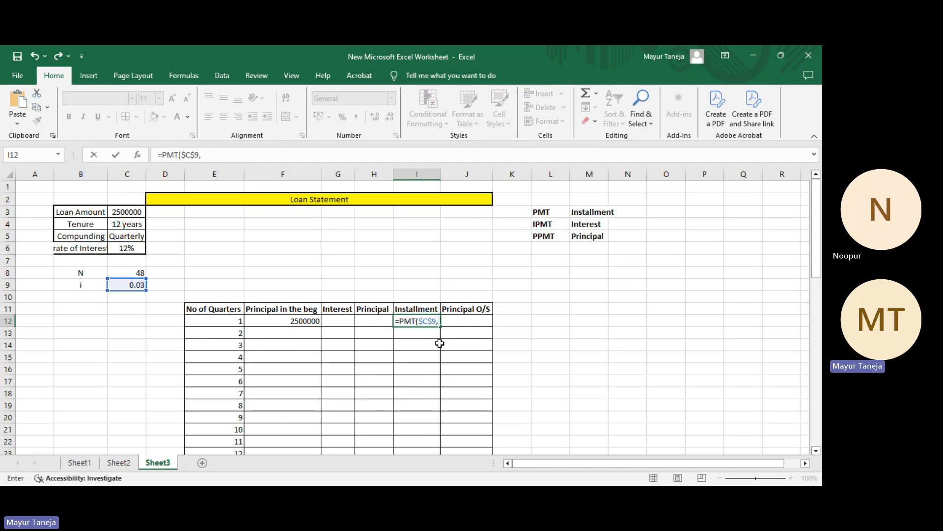
Step: Complete the Installment formula with $C$8 as the number of periods and $C$3 as the present value
click(137, 274)
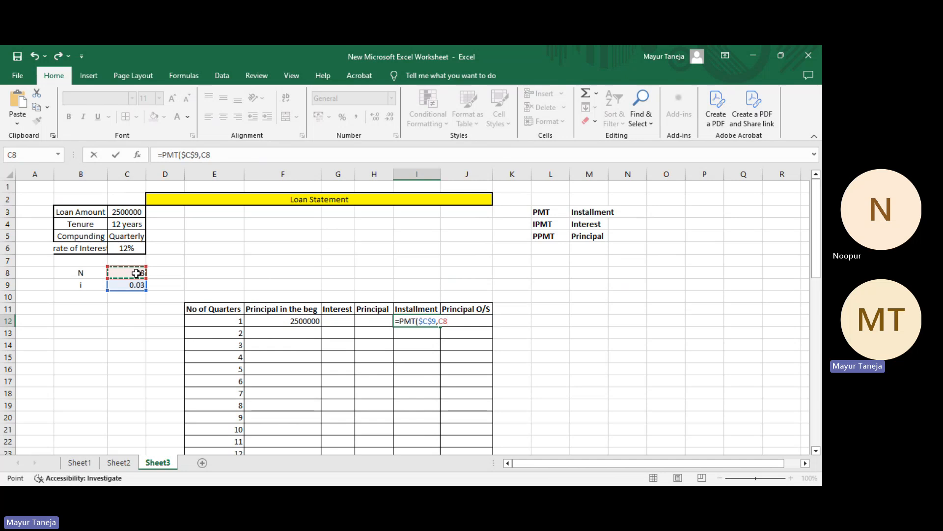
key(F4)
text(,)
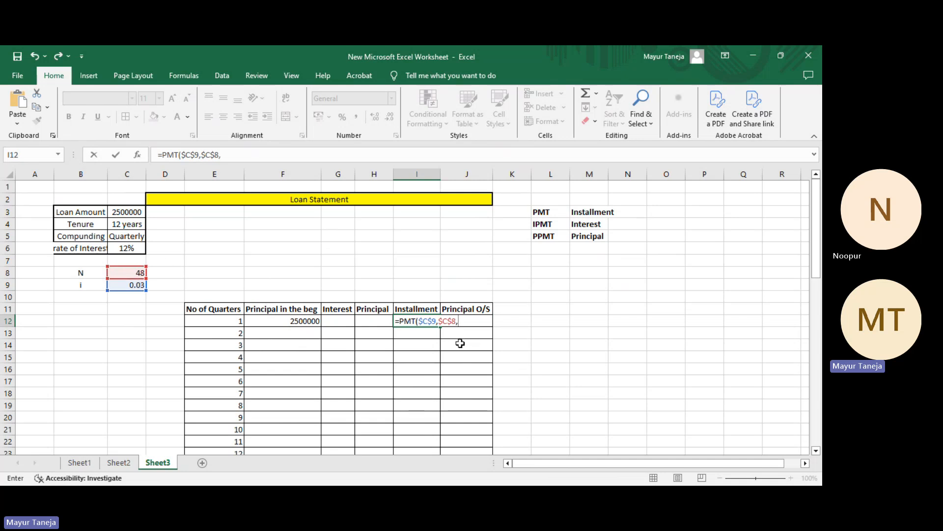
click(128, 210)
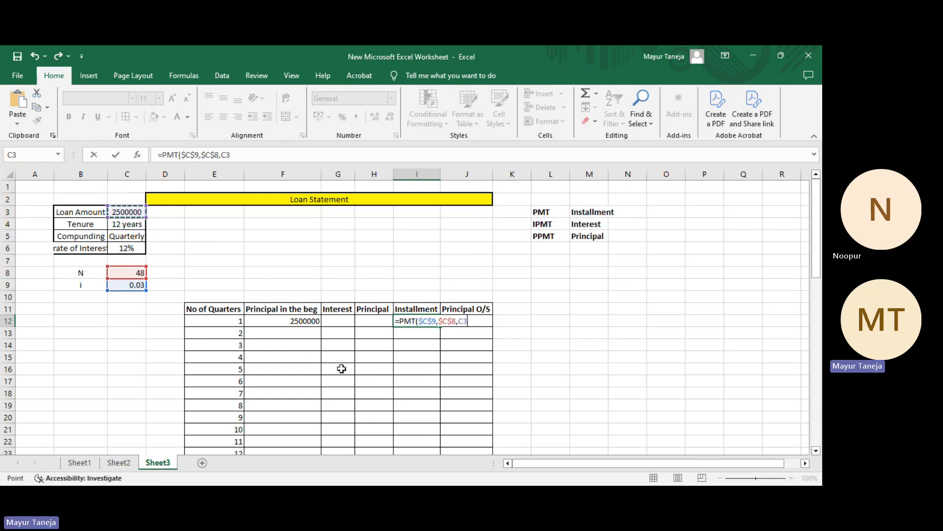
key(F4)
key(Return)
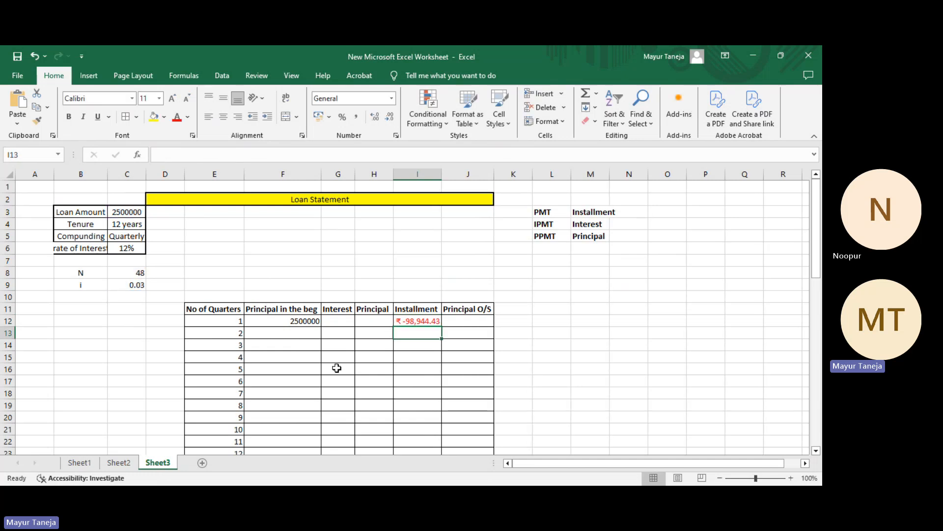
Step: Negate the loan amount in the I12 Installment formula so it reads =PMT($C$9,$C$8,-$C$3)
click(423, 320)
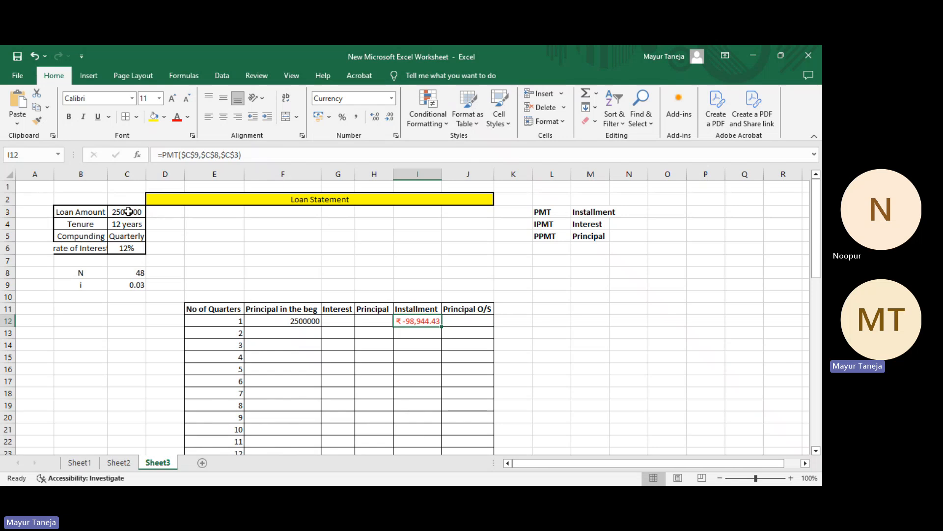
click(224, 154)
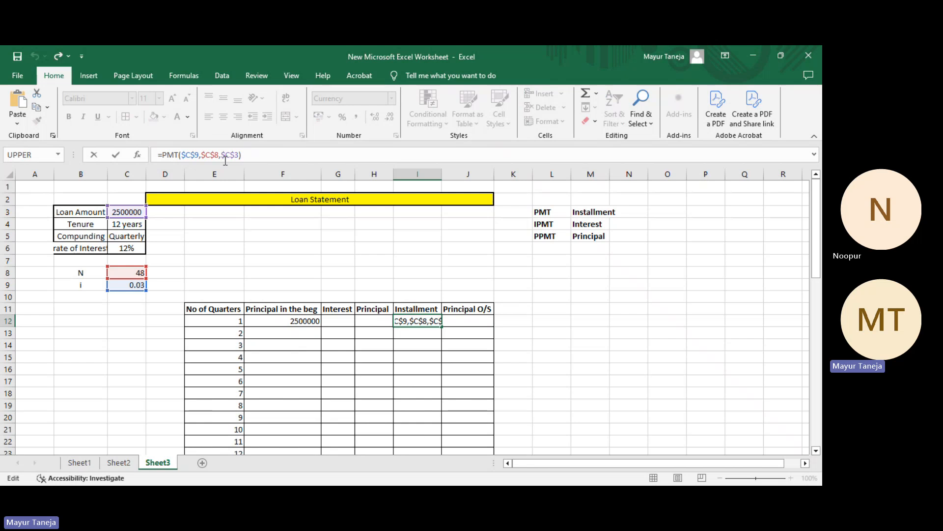
text(-)
key(Return)
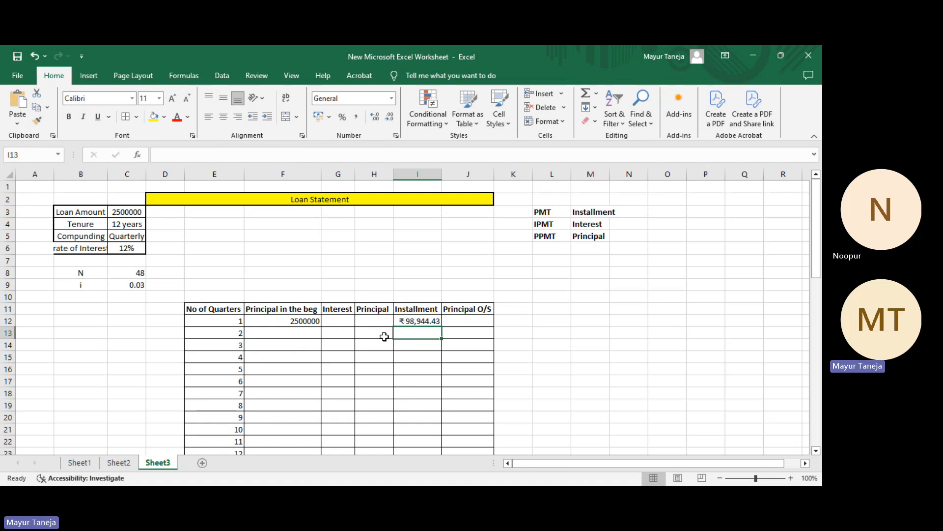
click(420, 323)
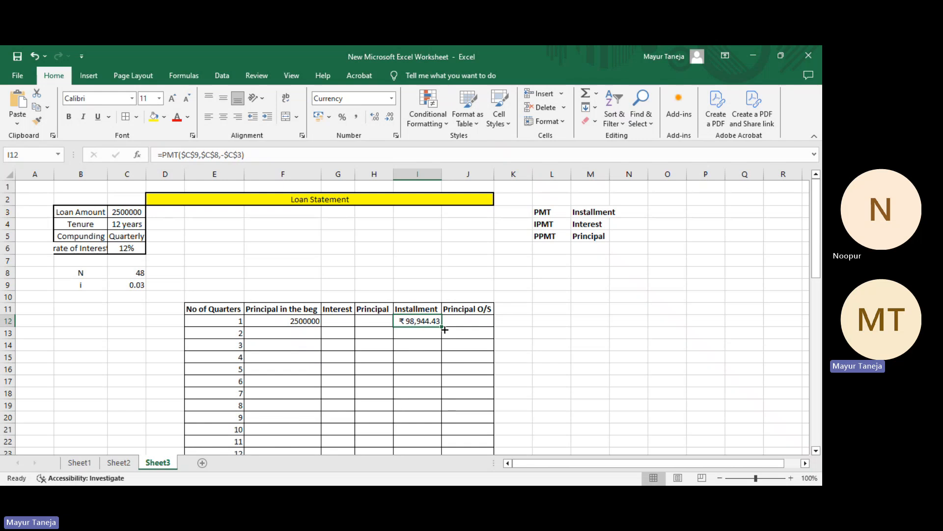
Step: Start an IPMT formula in the first quarter's Interest cell, G12, with the absolute reference $C$9 as the rate
click(334, 321)
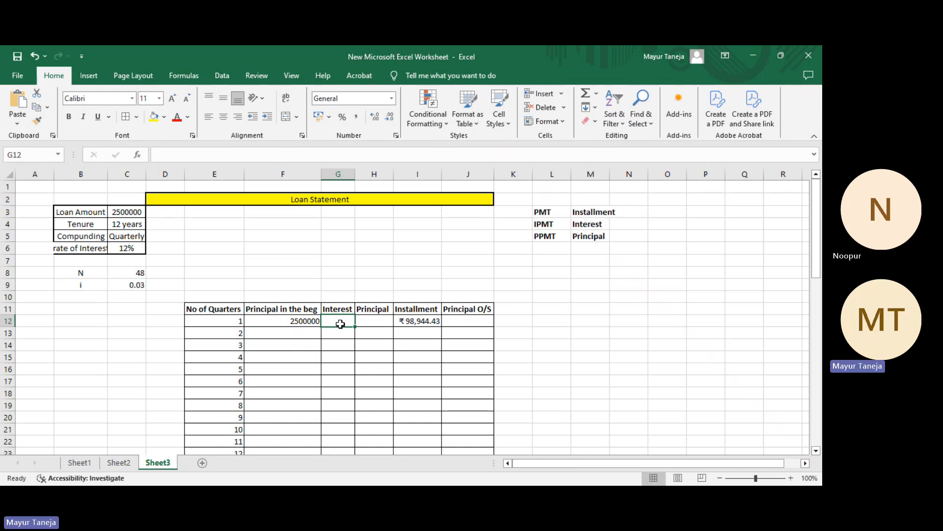
text(=)
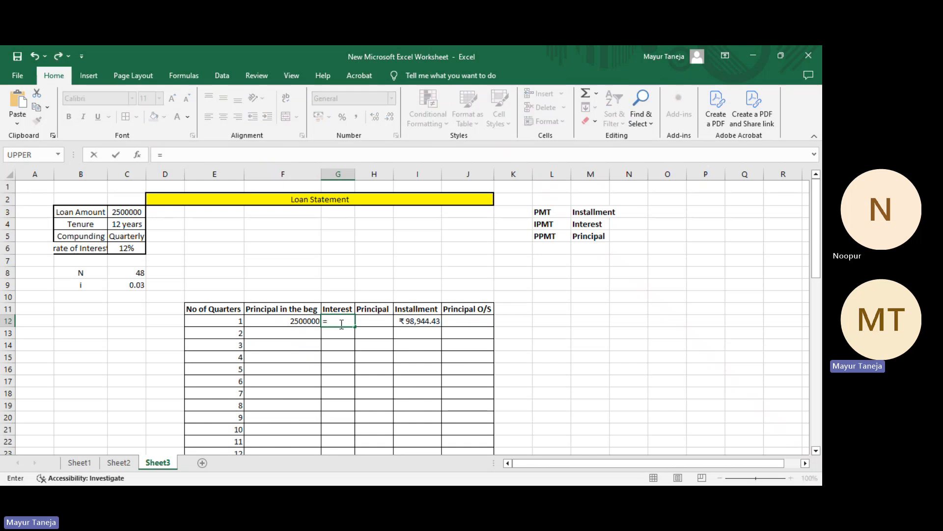
text(imp)
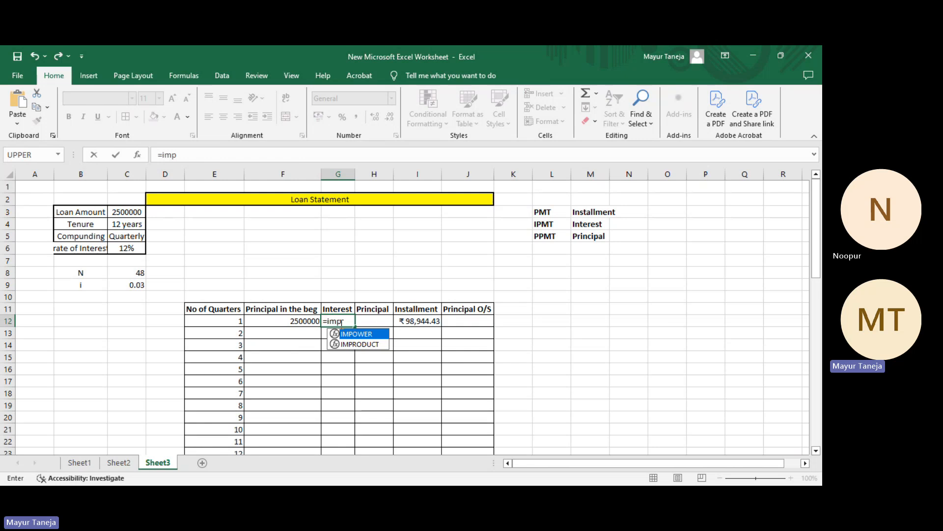
key(BackSpace)
key(BackSpace)
text(pm)
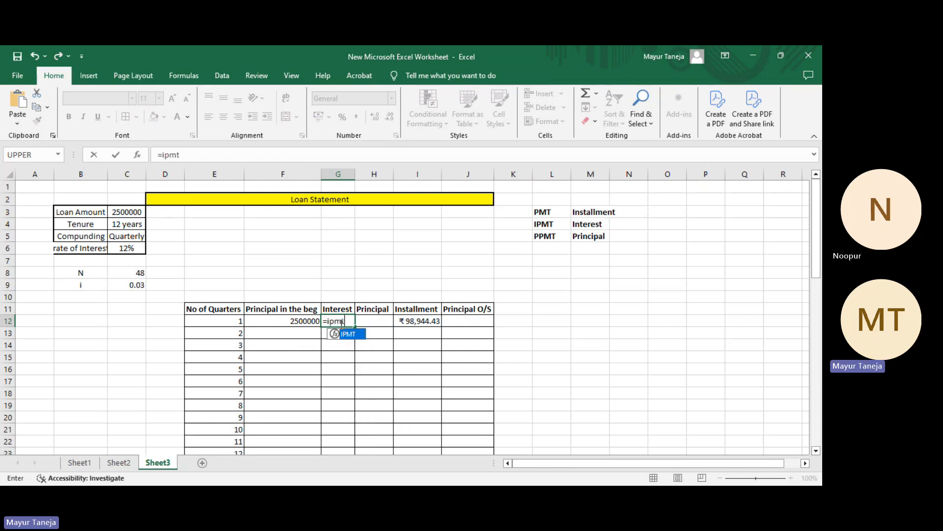
text(t)
double_click(349, 334)
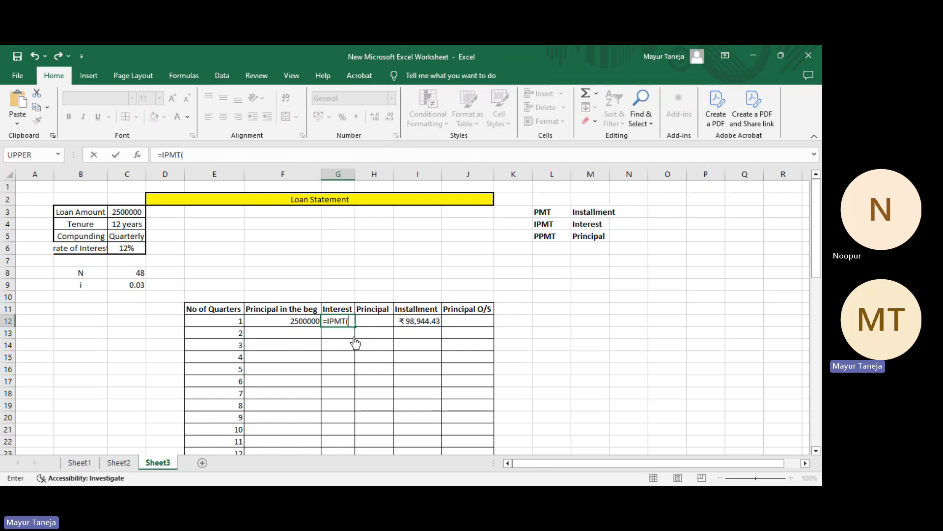
click(139, 287)
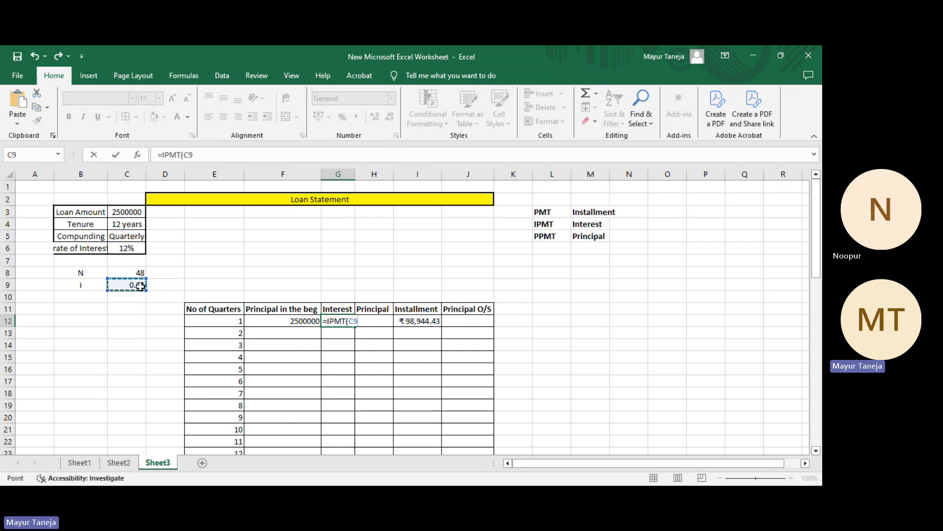
key(F4)
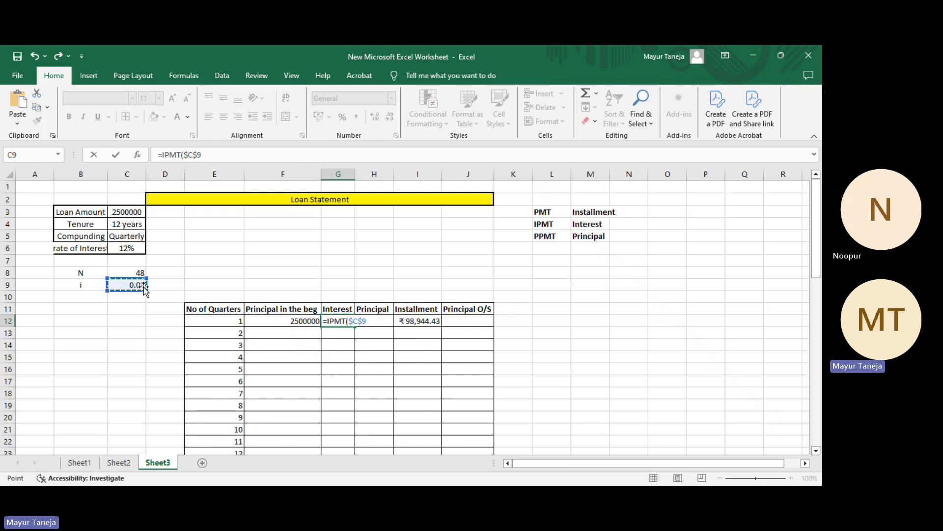
text(,)
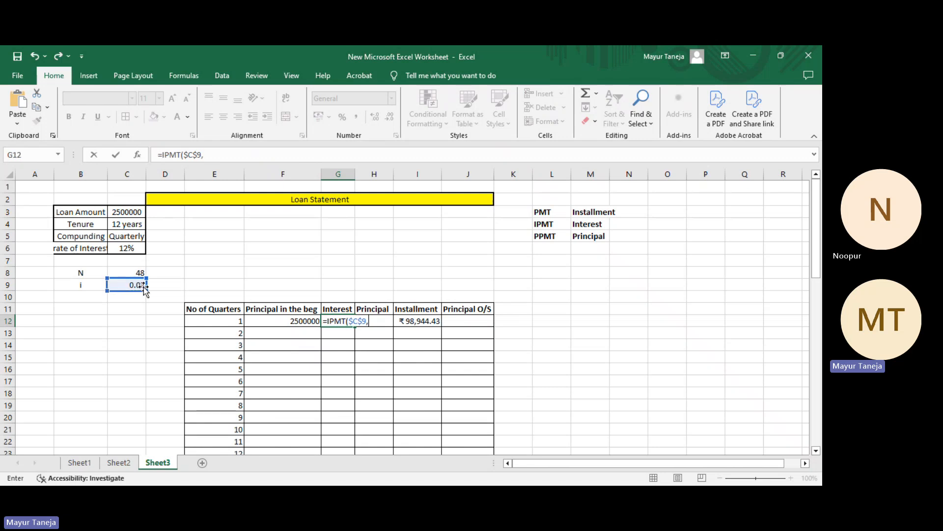
Step: Complete the Interest formula with E12 as the period, $C$8 as the number of periods and -$C$3 as the present value
click(221, 325)
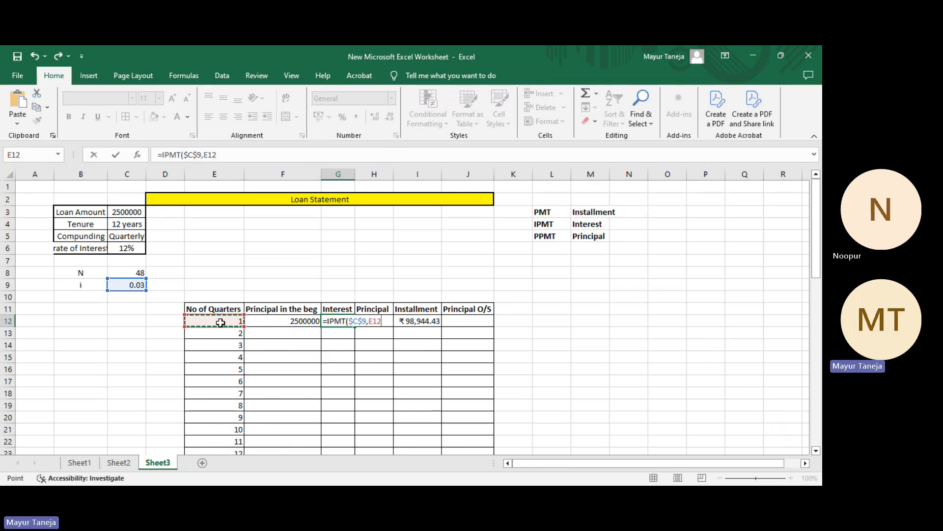
text(,)
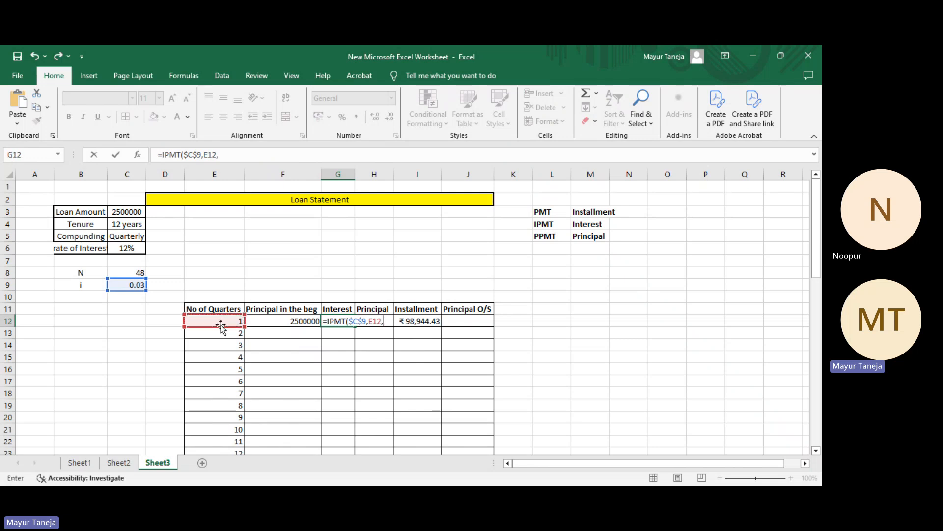
click(133, 274)
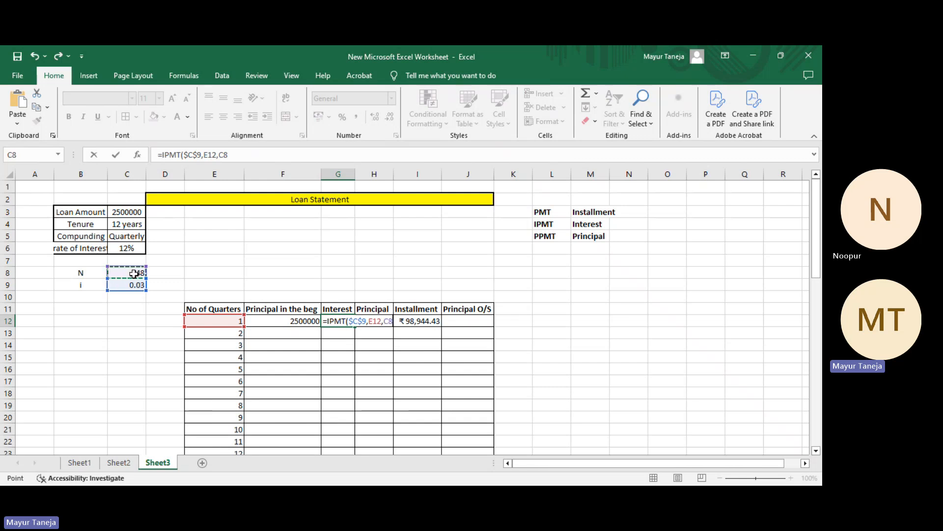
key(F4)
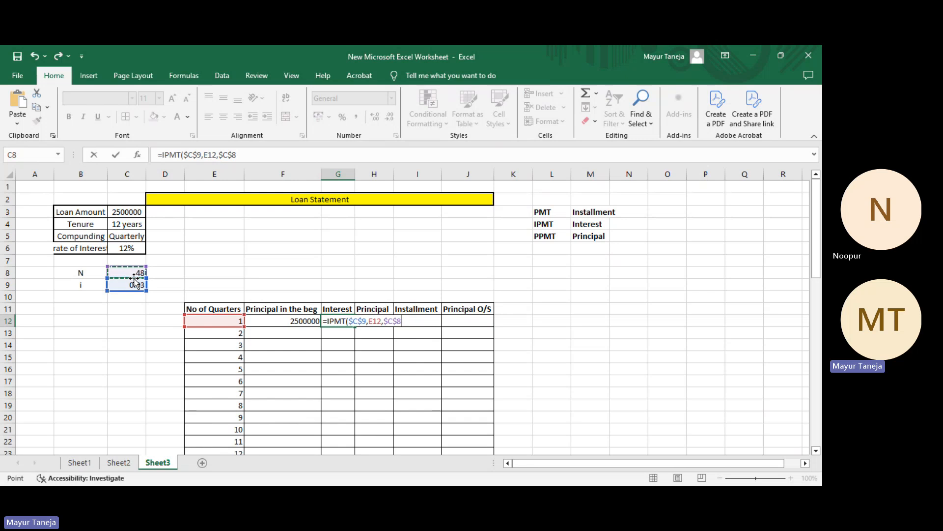
text(,-)
click(117, 213)
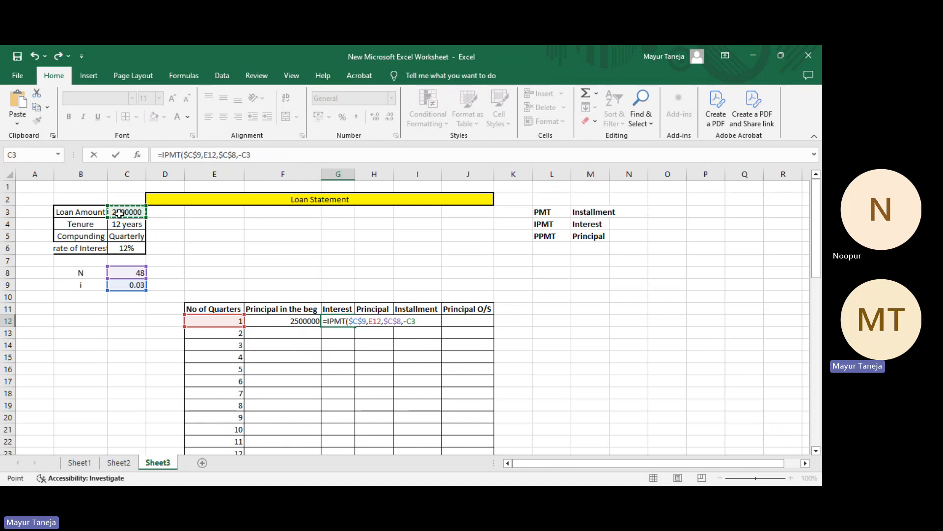
key(F4)
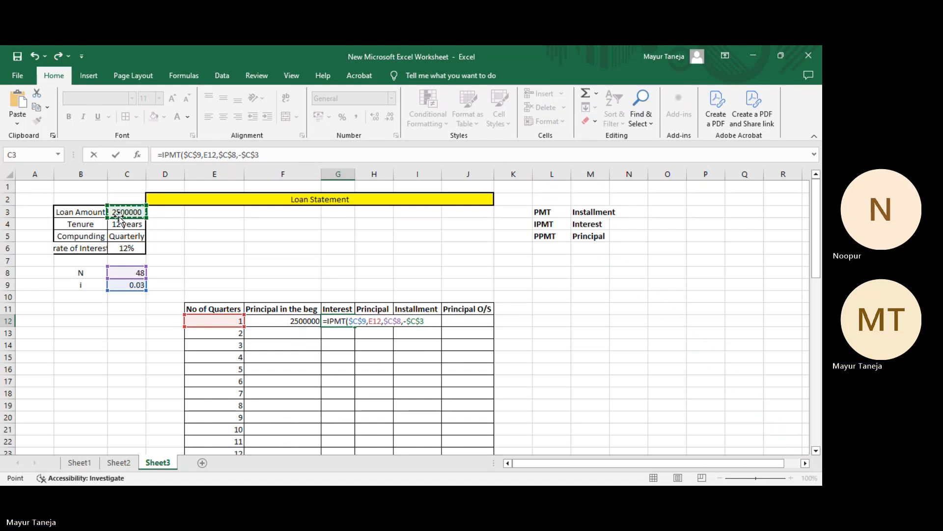
key(Return)
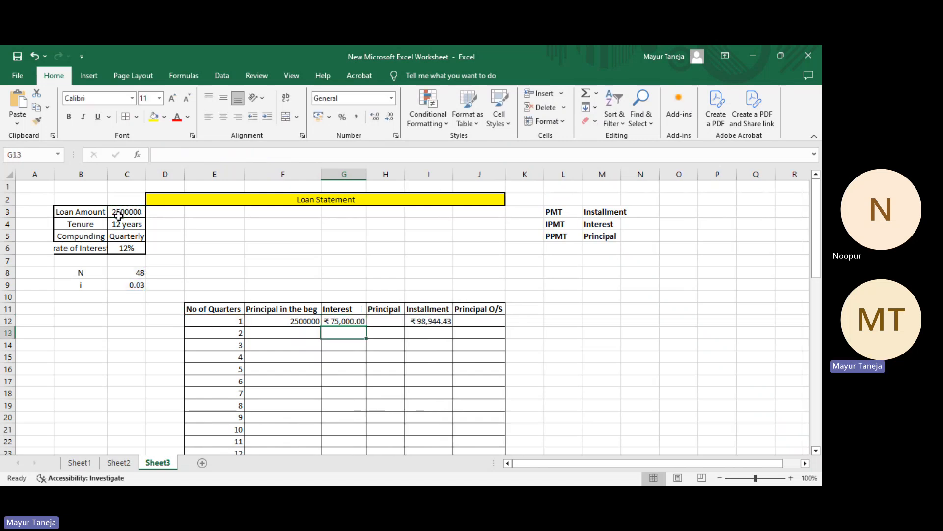
click(435, 322)
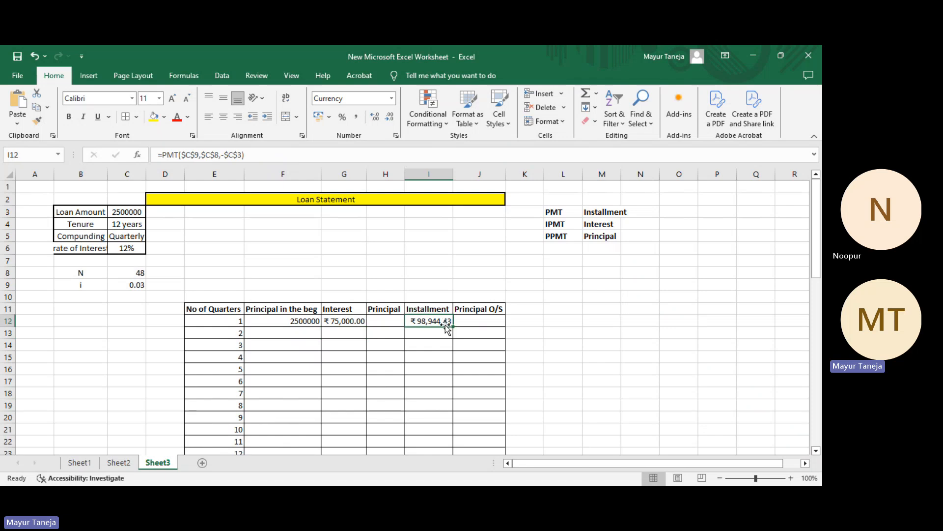
click(343, 323)
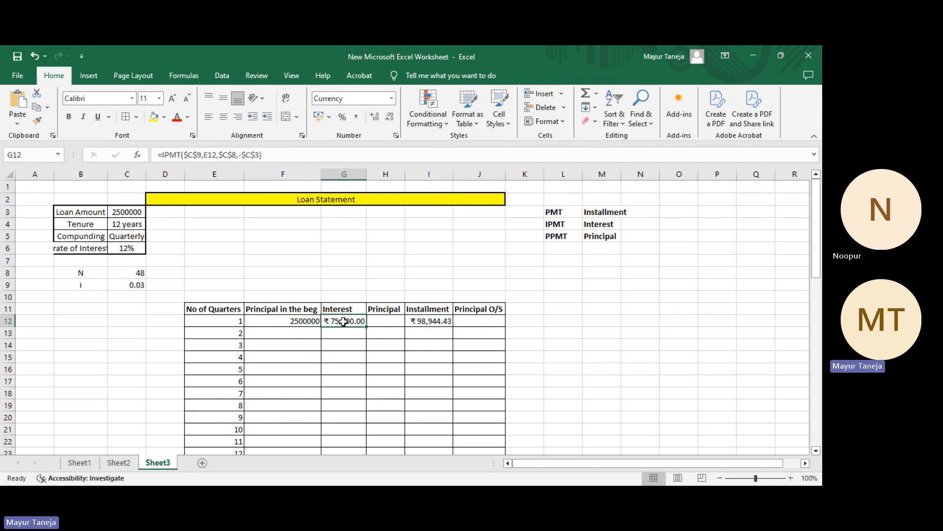
Step: Calculate the first quarter's Principal in H12 as Installment minus Interest with =I12-G12
click(393, 321)
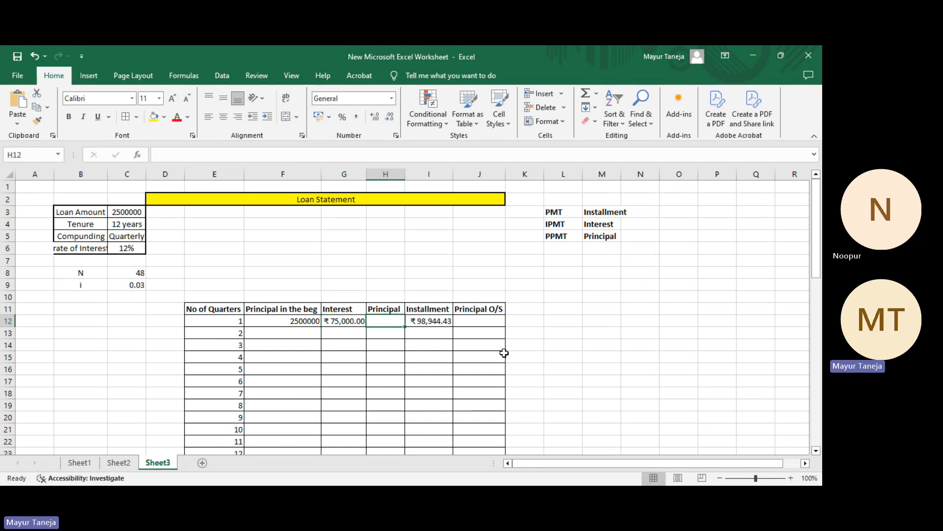
text(=)
key(Right)
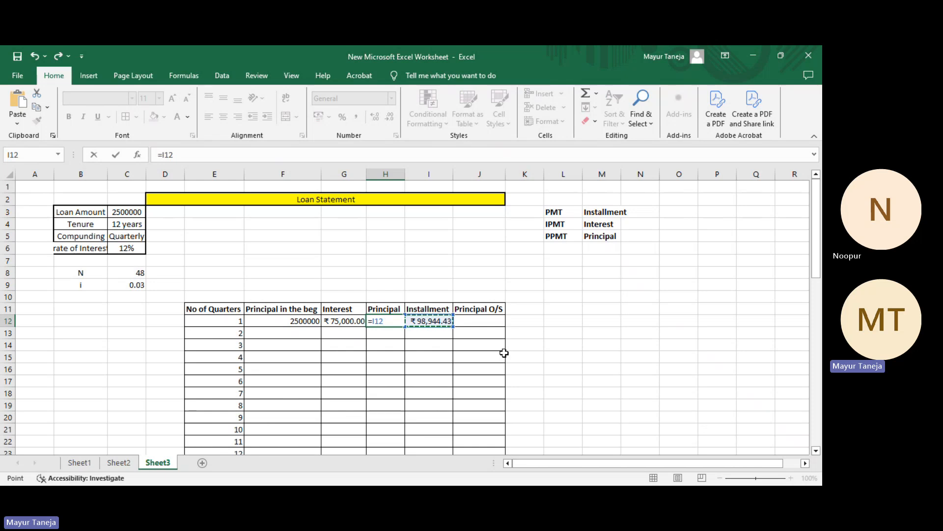
text(-)
key(Left)
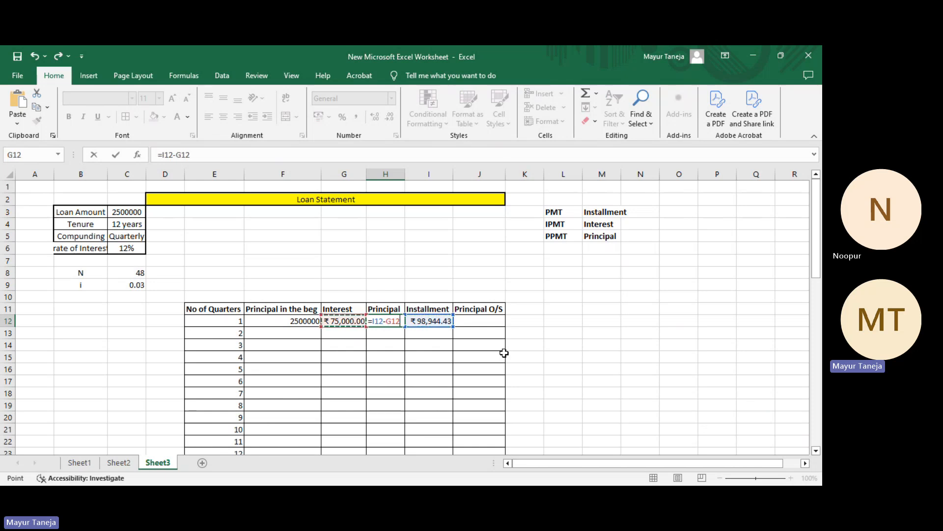
key(Return)
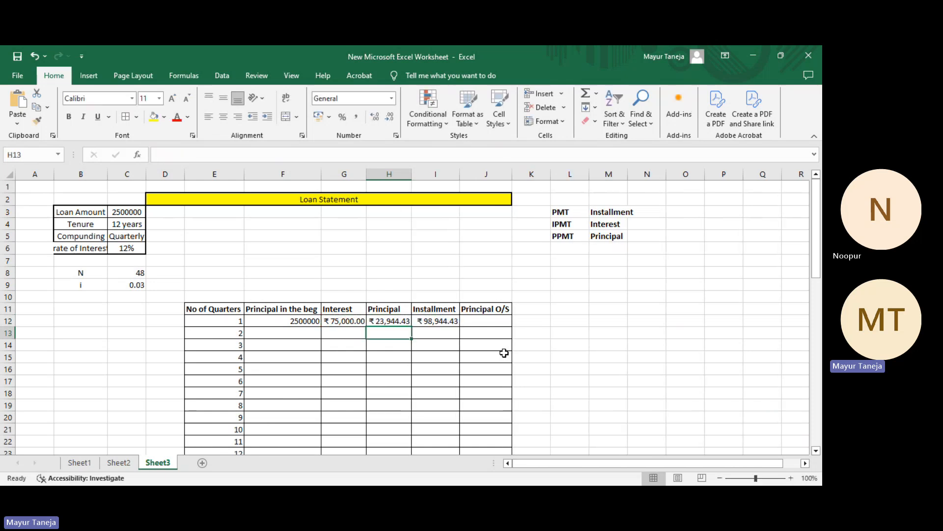
Step: Replace the H12 Principal formula with the start of a PPMT function using the absolute reference $C$9 as the rate
key(Up)
text(=)
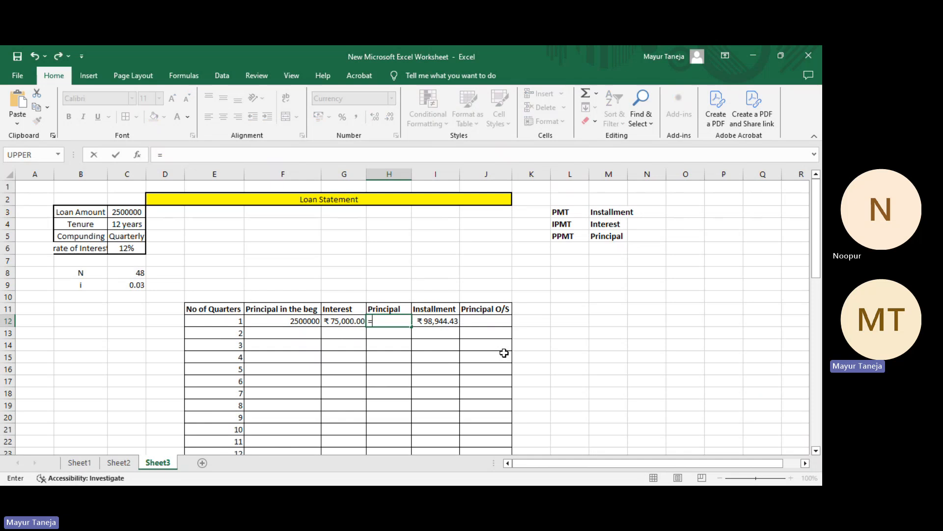
text(pp)
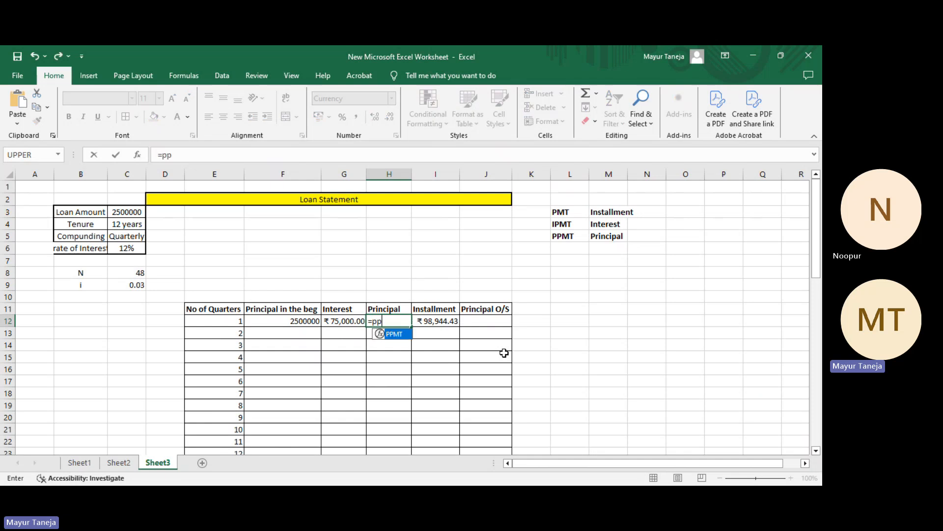
text(mt)
key(Tab)
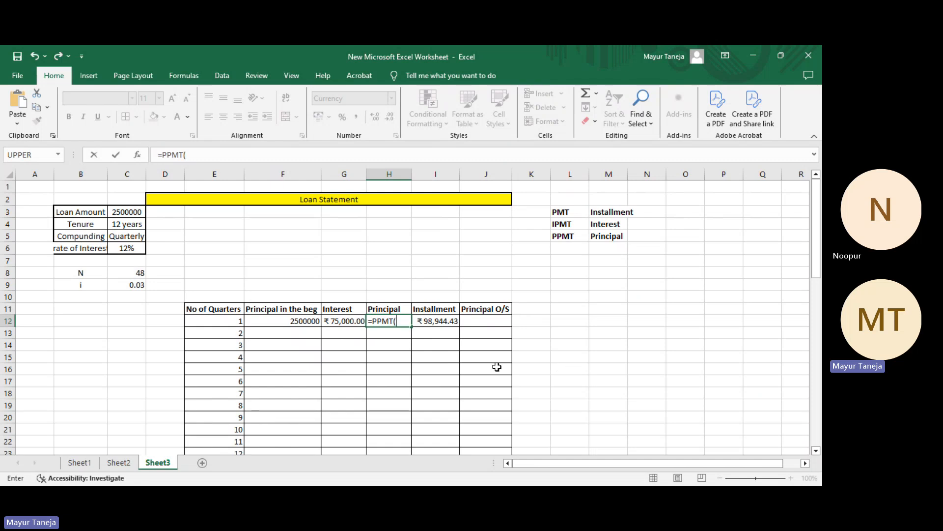
click(135, 285)
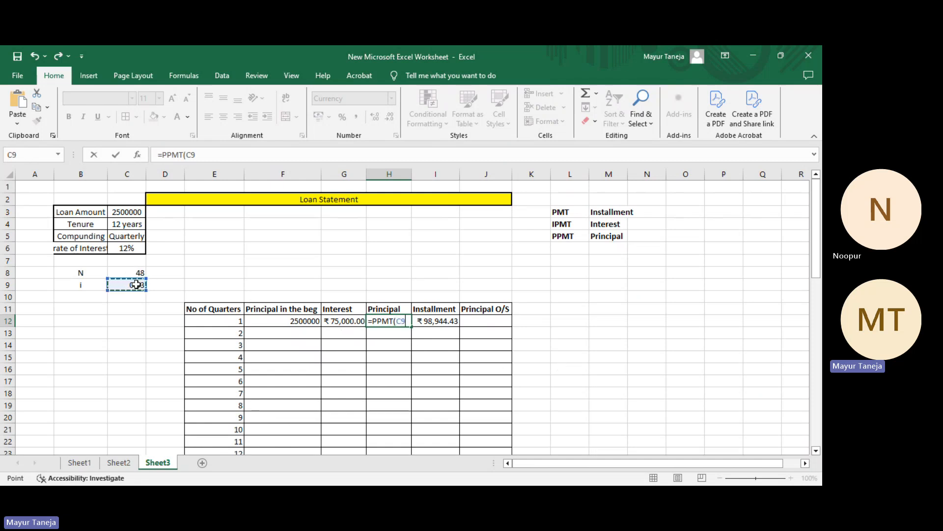
key(F4)
text(,)
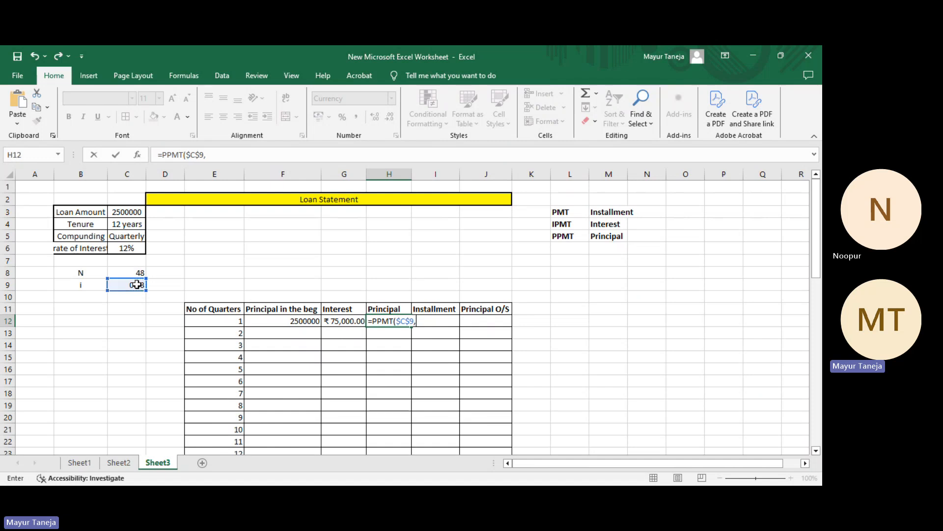
Step: Complete the Principal formula with E12 as the period, $C$8 as the number of periods and -$C$3 as the present value
click(212, 319)
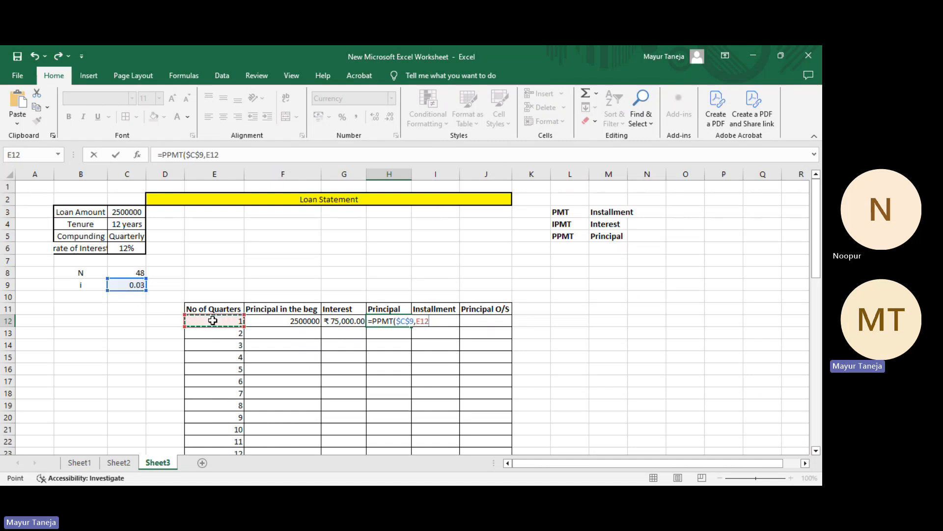
text(,)
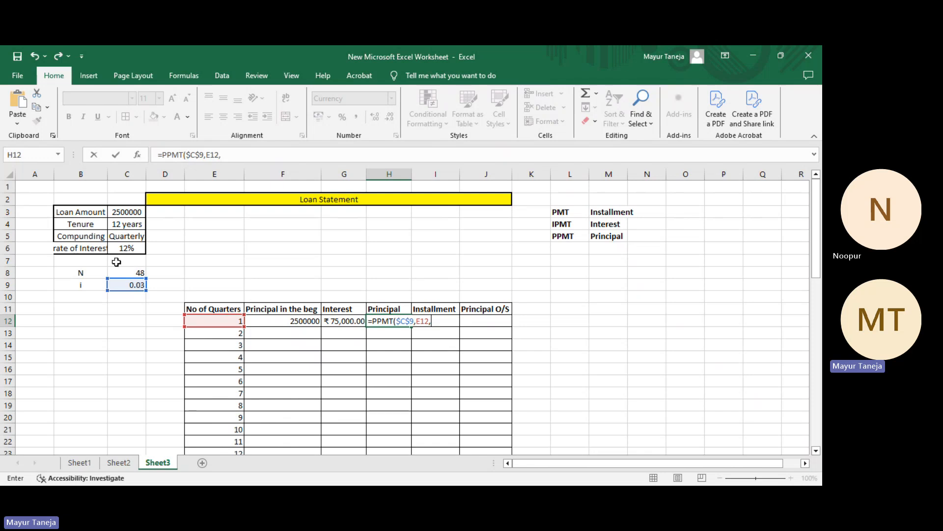
click(133, 274)
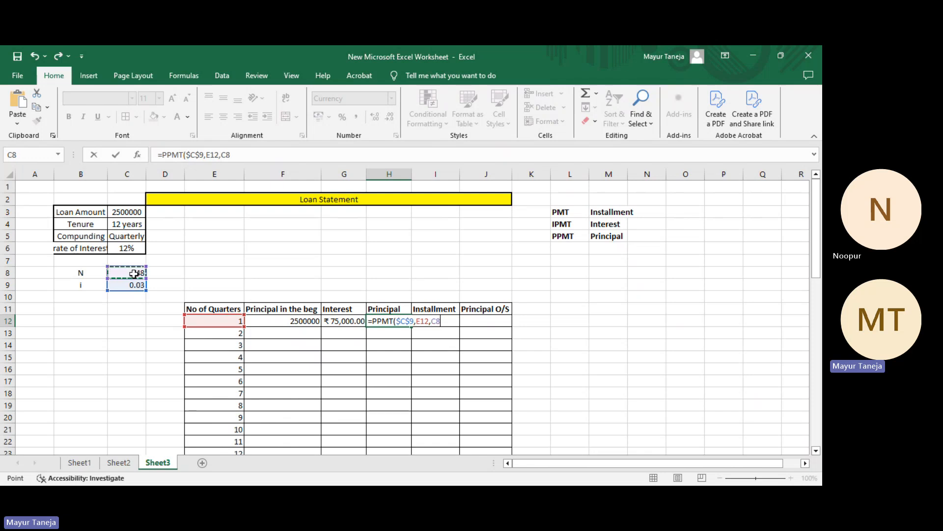
key(F4)
text(,)
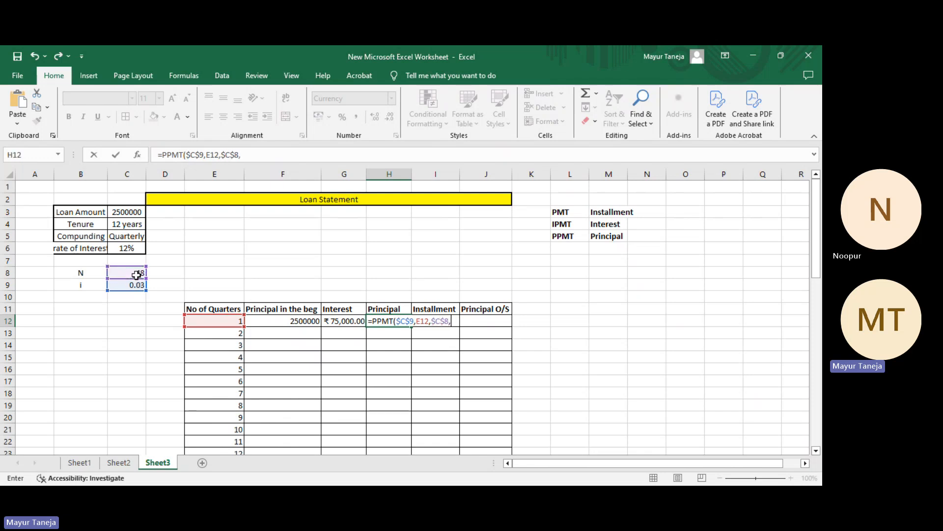
text(-)
click(125, 207)
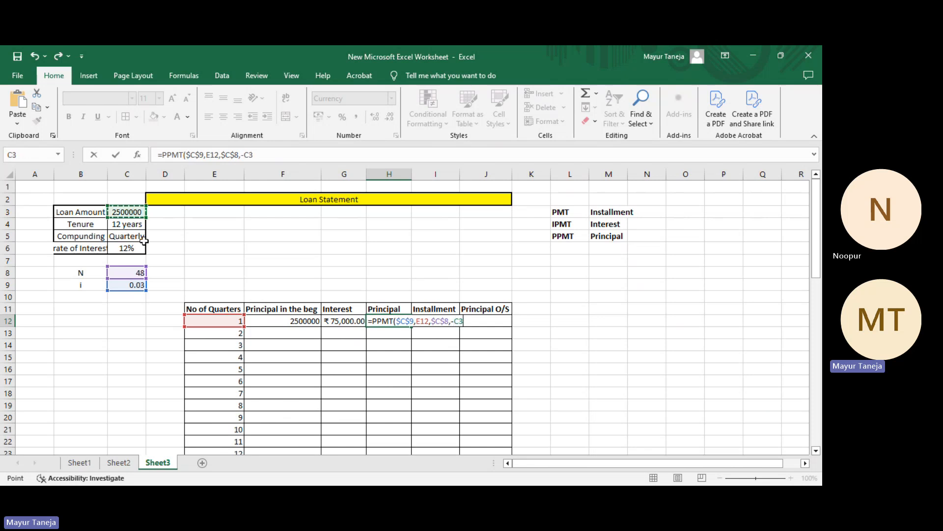
key(F4)
key(Return)
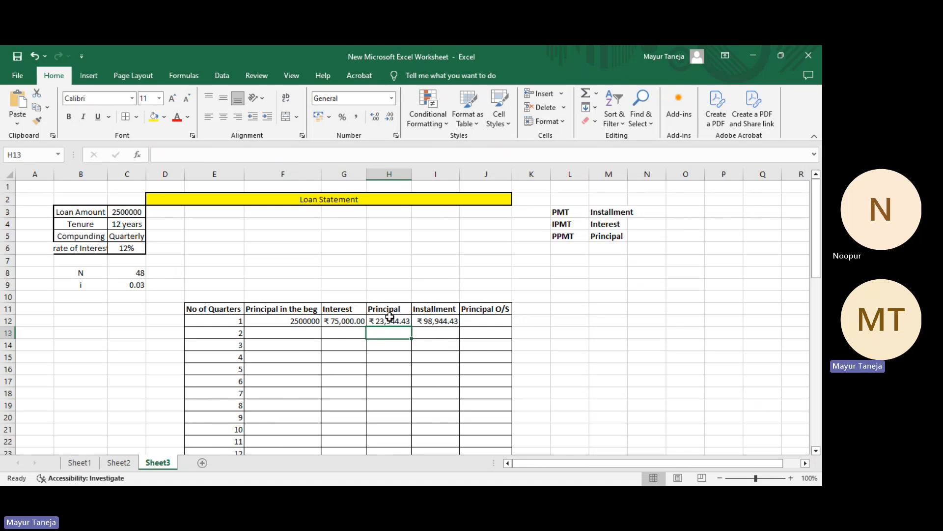
Step: Calculate the first quarter's Principal O/S in J12 as opening principal minus principal repaid with =F12-H12
click(488, 320)
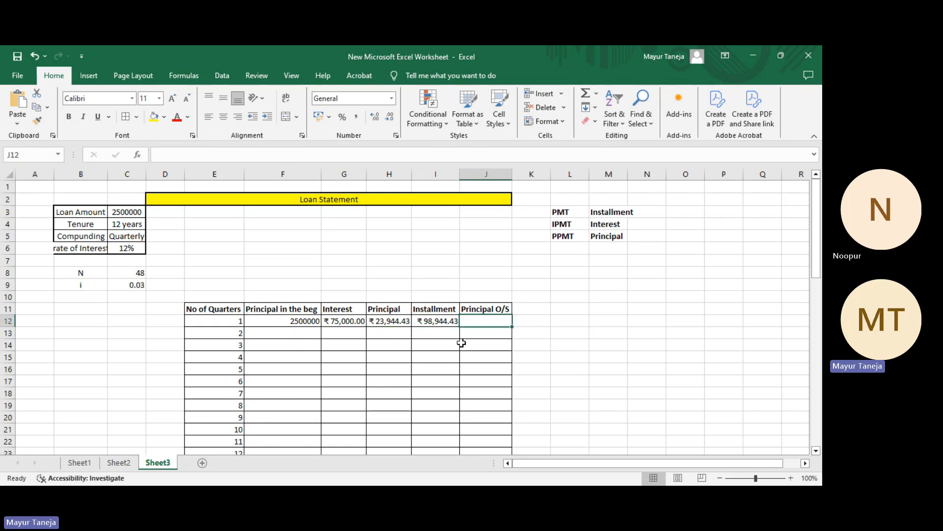
text(=)
key(Left)
key(Left)
key(Left)
key(Left)
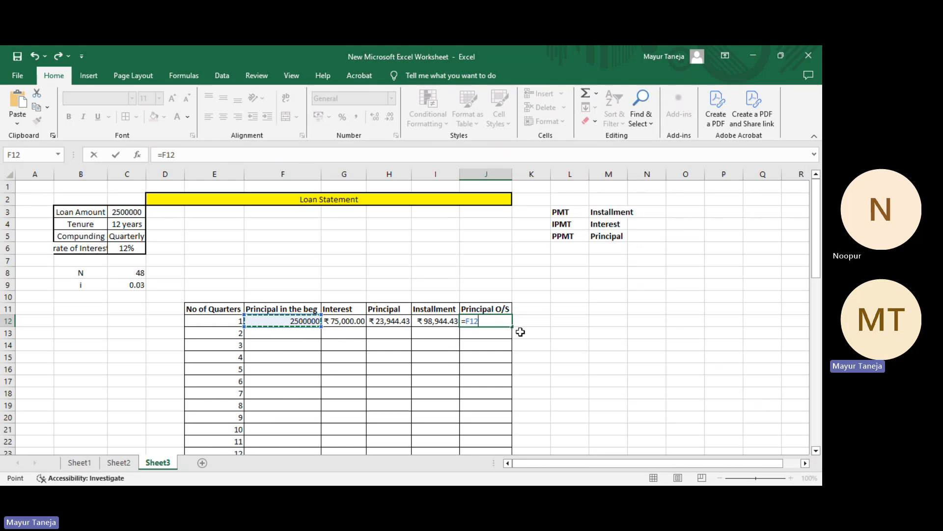
text(-)
key(Left)
key(Left)
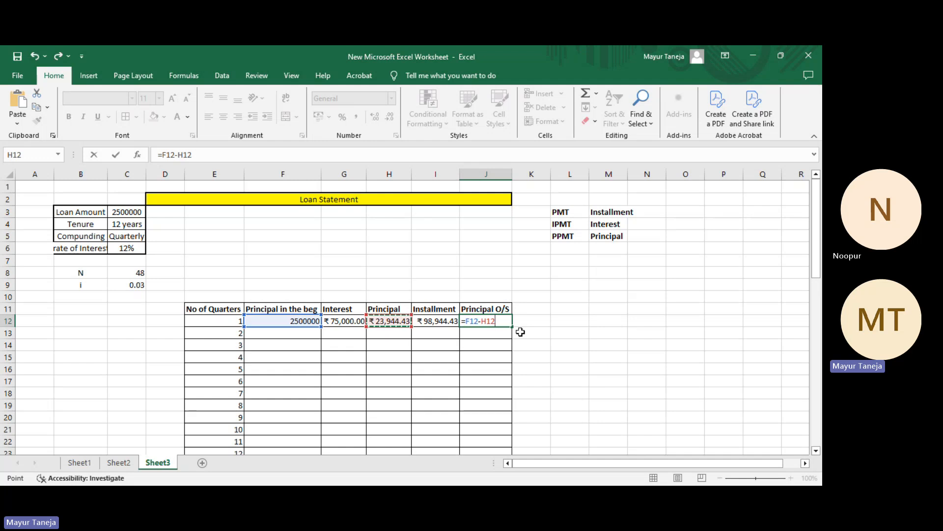
key(Return)
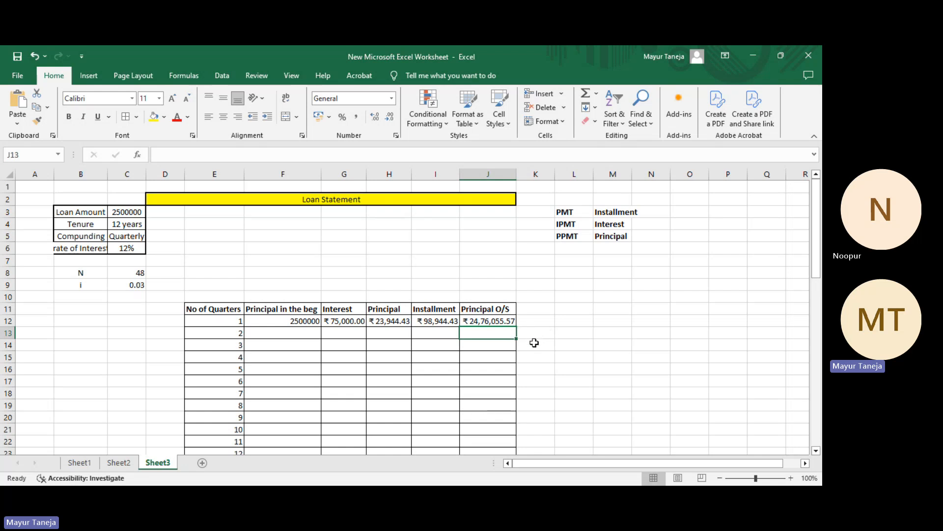
Step: Link the second quarter's opening principal in F13 to the first quarter's Principal O/S with =J12
click(497, 322)
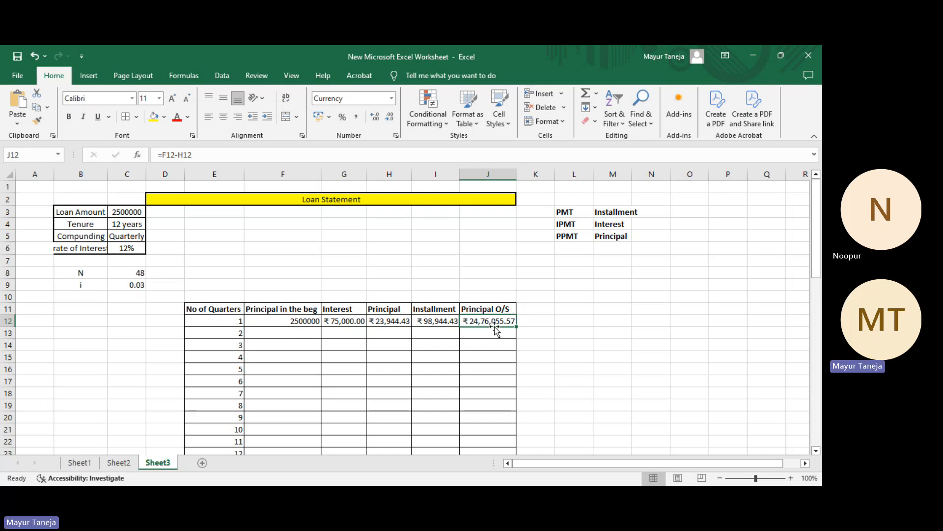
click(290, 334)
text(=)
key(Up)
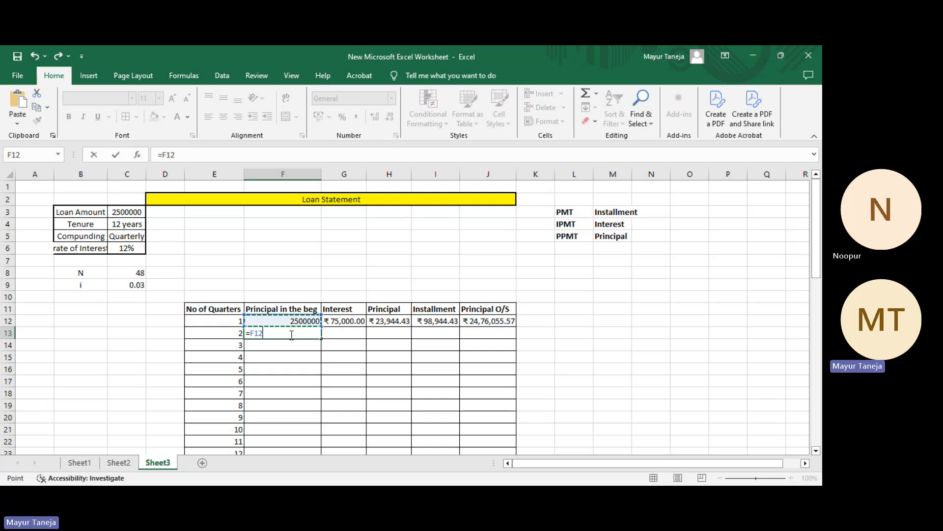
key(Right)
key(Right)
key(Right)
key(Right)
key(Return)
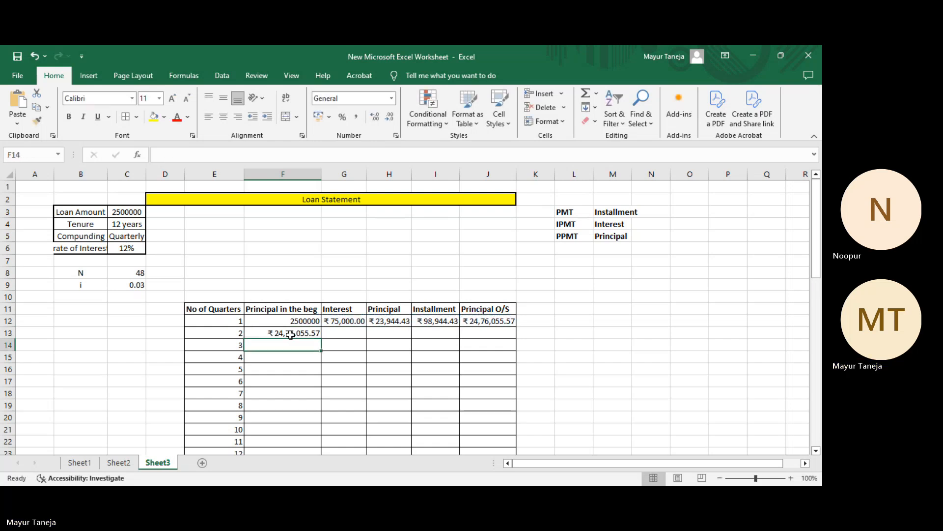
Step: Undo the F13 opening principal entry and enter the reference to J12 again
click(292, 335)
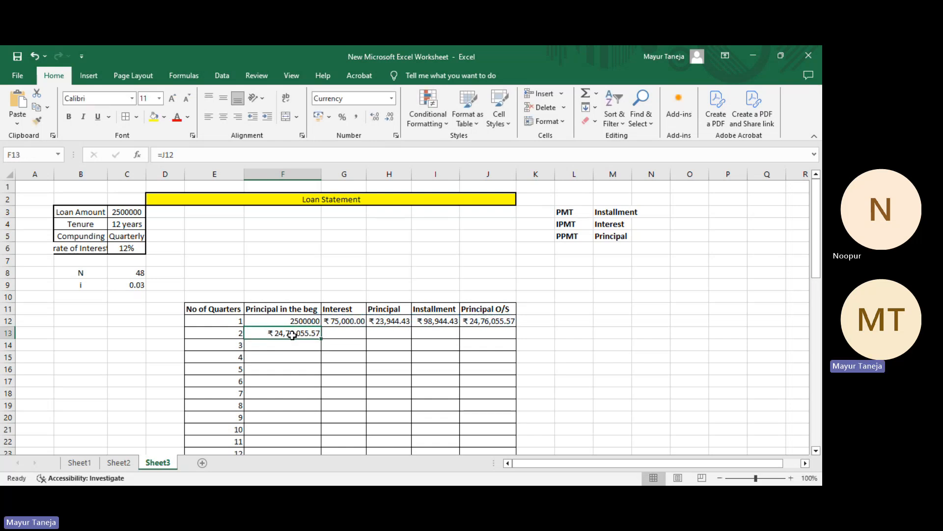
key(ctrl+z)
text(=)
key(Up)
key(Right)
key(Right)
key(Right)
key(Right)
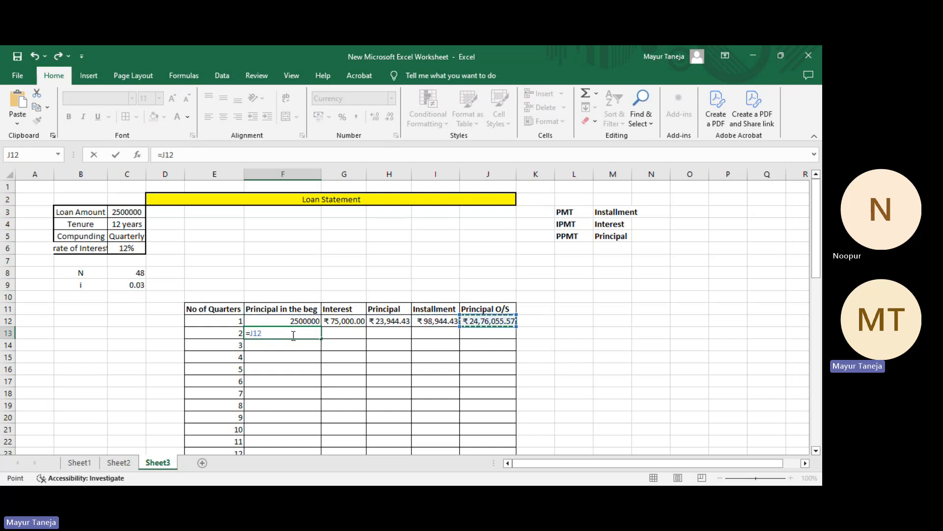
key(Return)
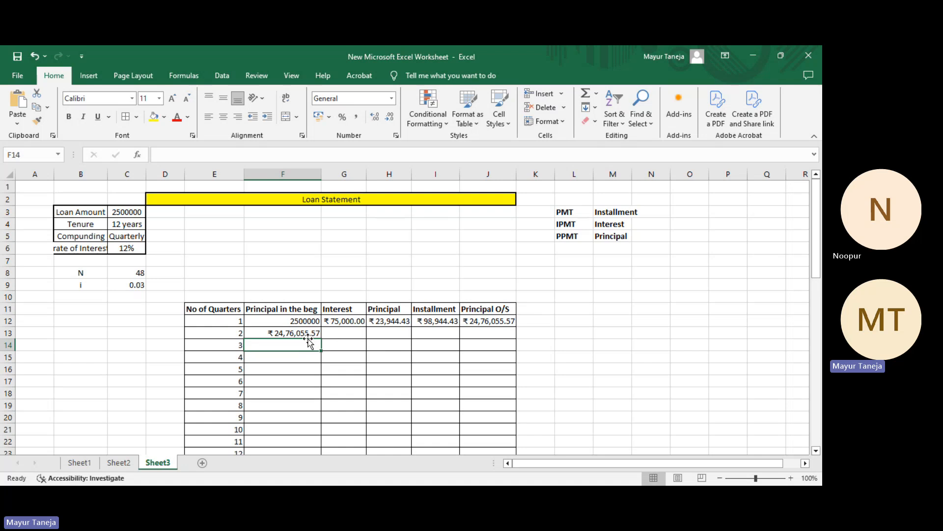
Step: Fill the Interest, Principal and Installment formulas in G12:I12 down through the last quarter, row 59
click(306, 334)
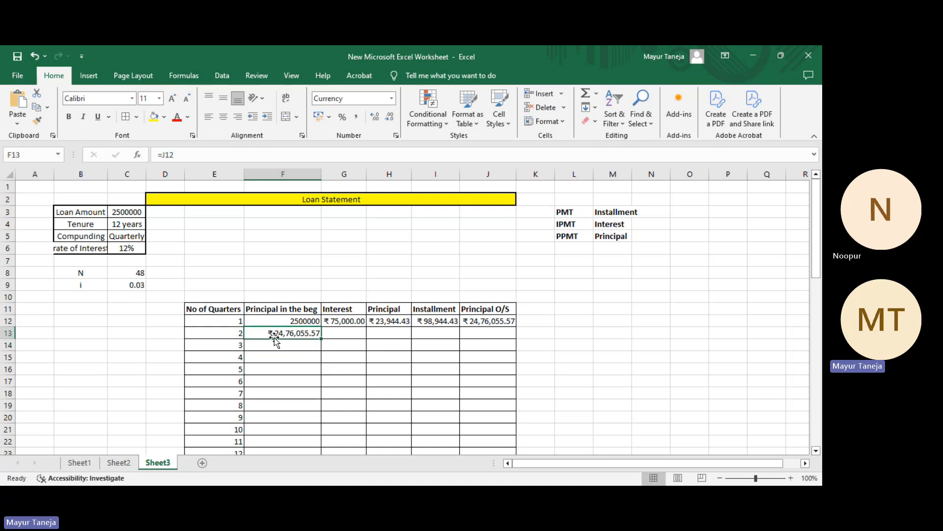
drag(338, 321, 430, 323)
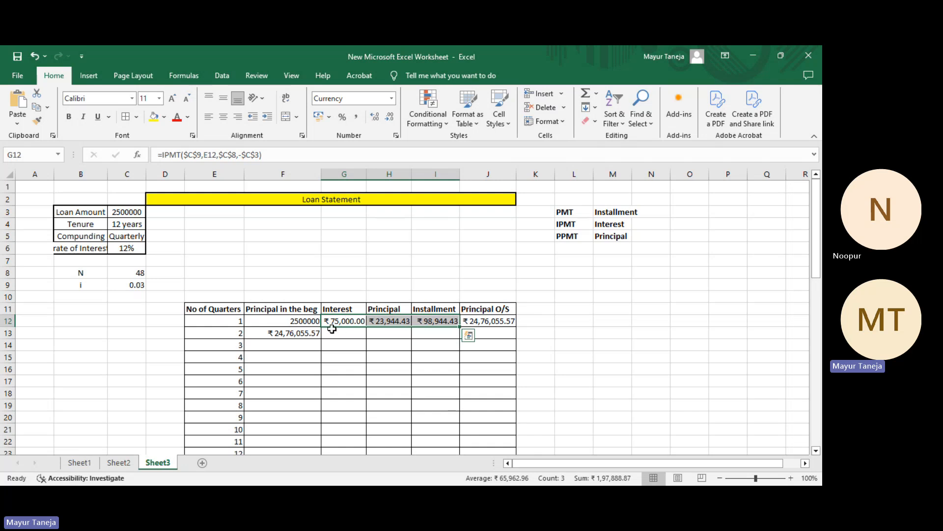
double_click(460, 327)
Step: Examine the filled Interest, Principal and Installment columns from the first to the 48th quarter
scroll(353, 355, down, 1)
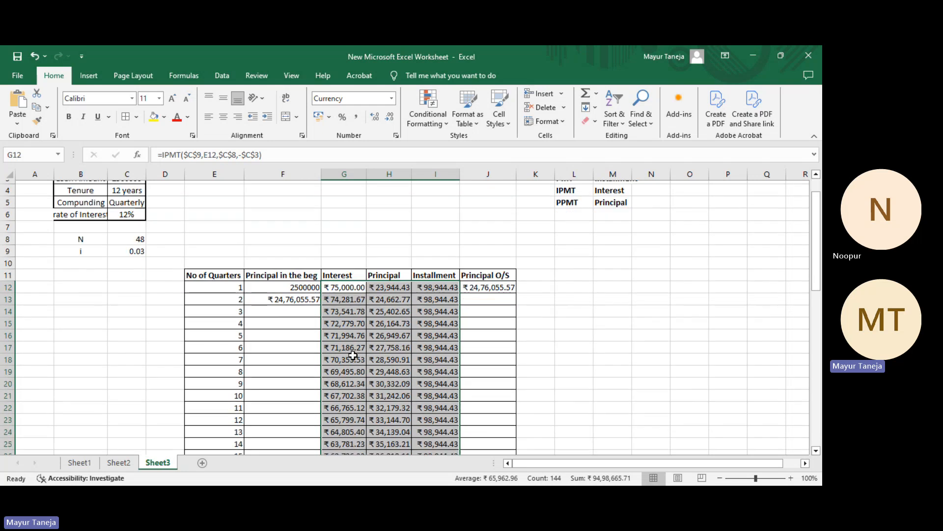
scroll(352, 356, down, 17)
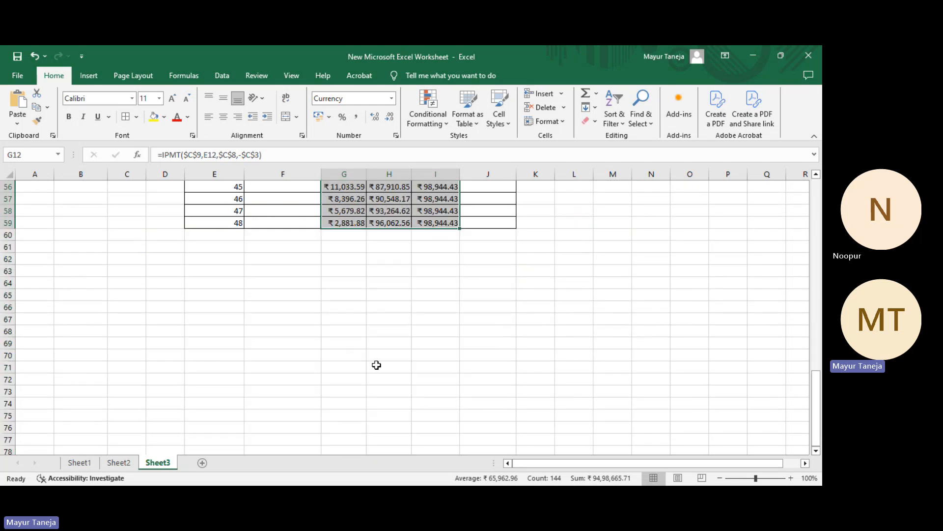
scroll(389, 295, up, 4)
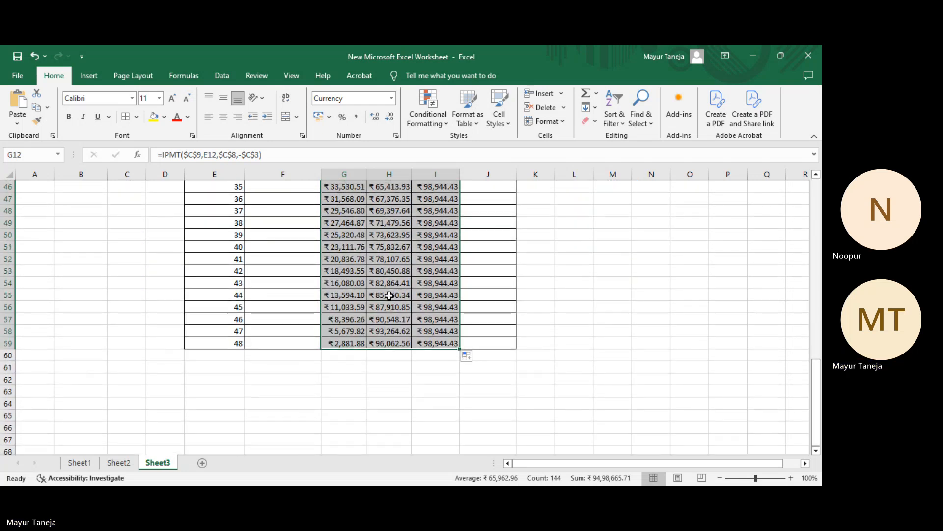
scroll(389, 294, up, 13)
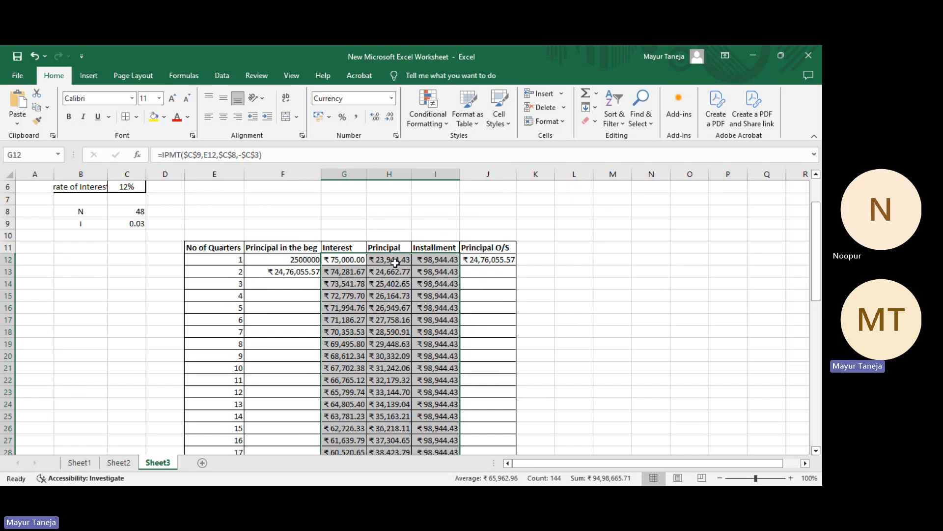
scroll(391, 368, down, 17)
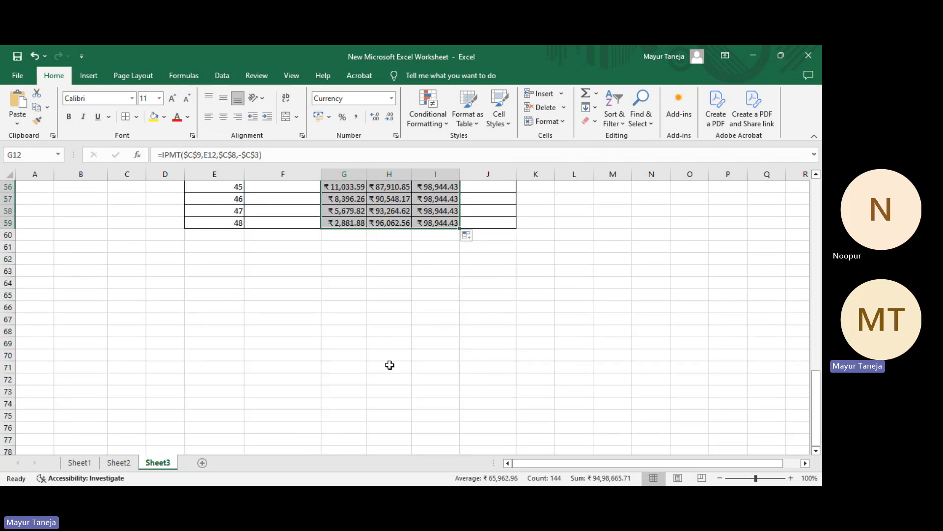
scroll(389, 365, up, 7)
scroll(390, 365, up, 9)
click(432, 269)
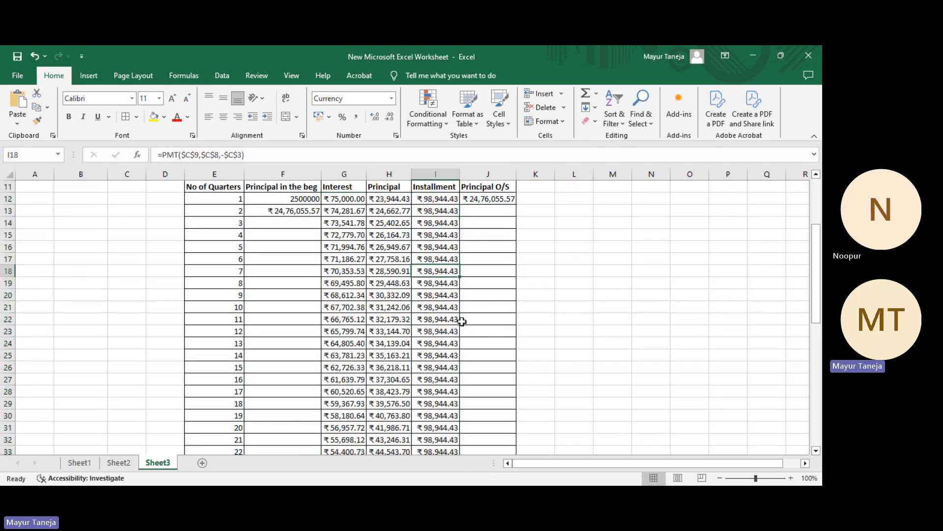
scroll(457, 322, down, 1)
scroll(412, 372, down, 13)
scroll(423, 362, up, 2)
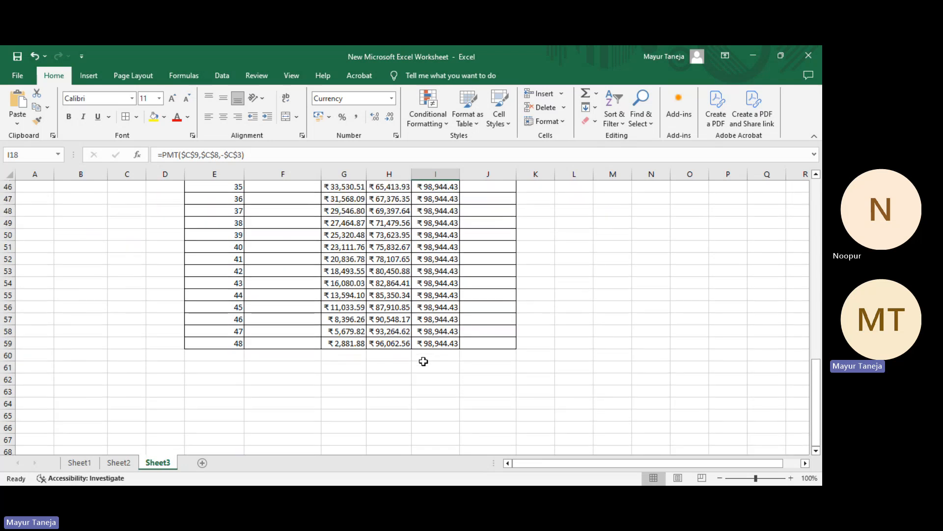
scroll(353, 334, up, 15)
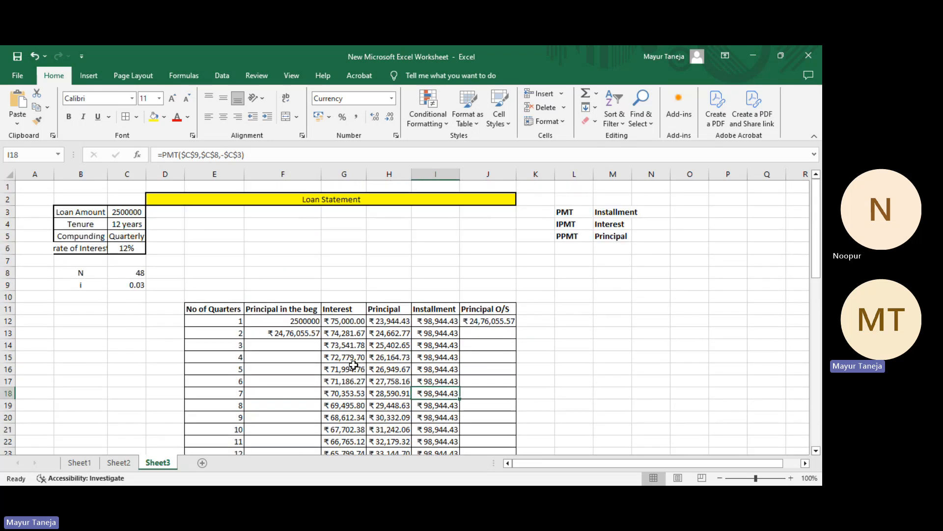
Step: Check the 48th quarter's Interest formula in G59 and Principal formula in H59
drag(349, 320, 353, 427)
click(350, 428)
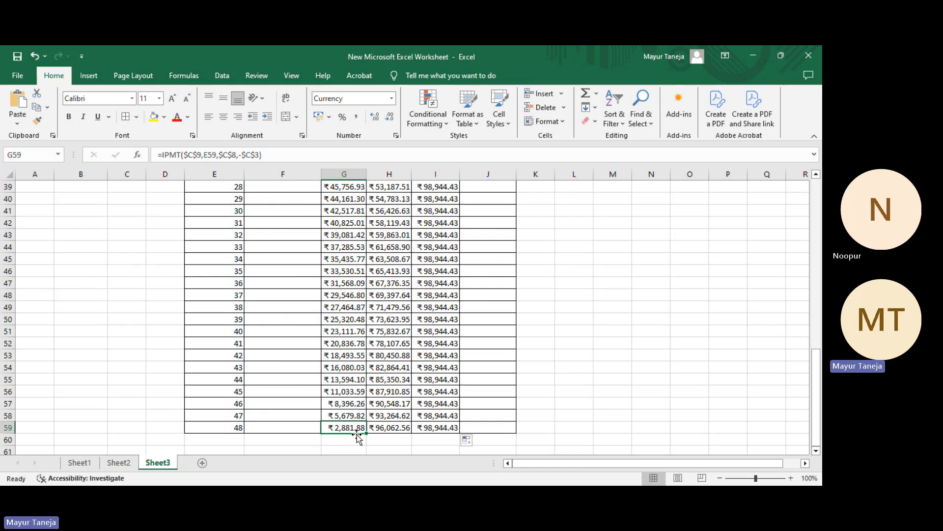
click(392, 426)
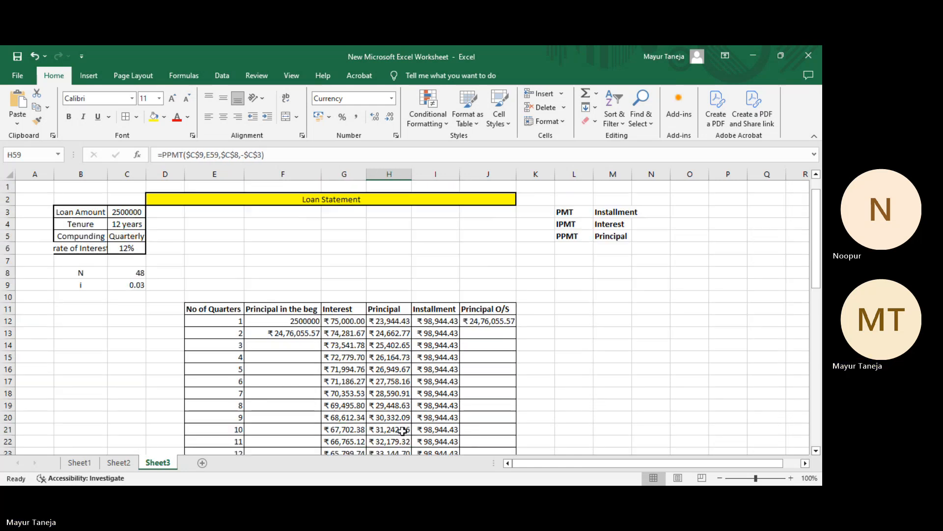
Step: Fill the Principal O/S formula in J12 down through the last quarter, row 59
scroll(401, 433, up, 13)
click(488, 320)
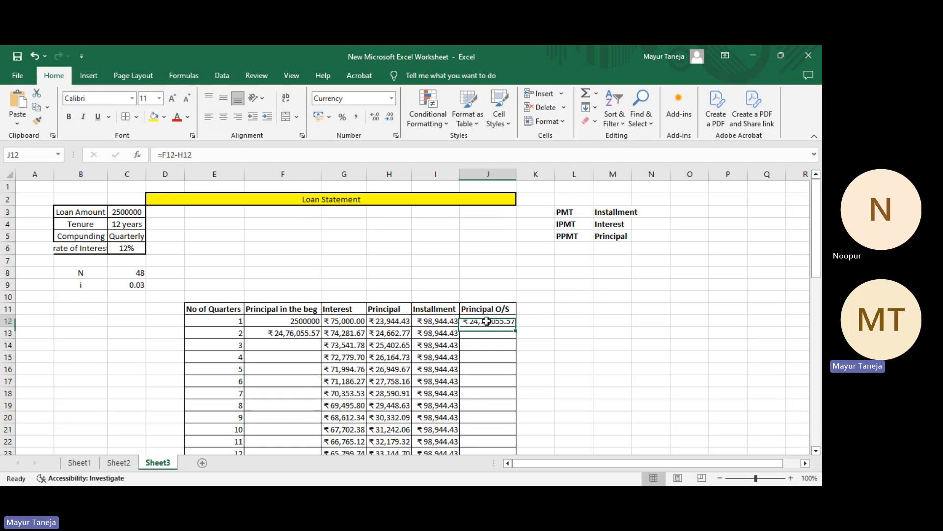
double_click(517, 328)
scroll(487, 373, down, 20)
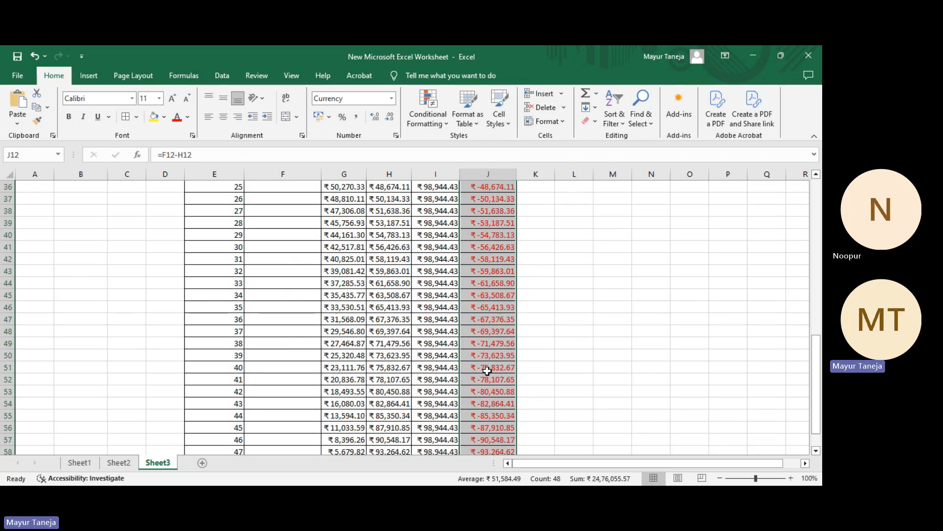
Step: Fill the opening principal reference in F13 down through the last quarter, row 59
scroll(487, 369, up, 20)
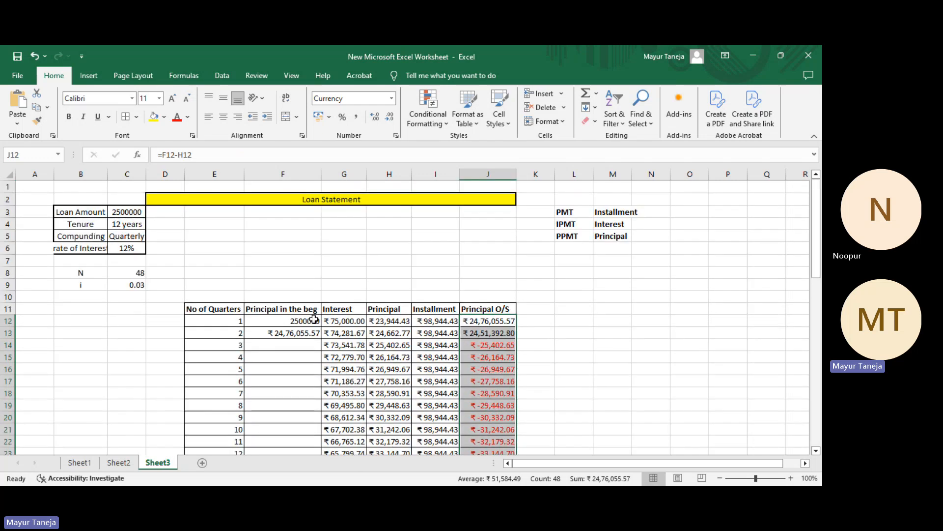
click(296, 335)
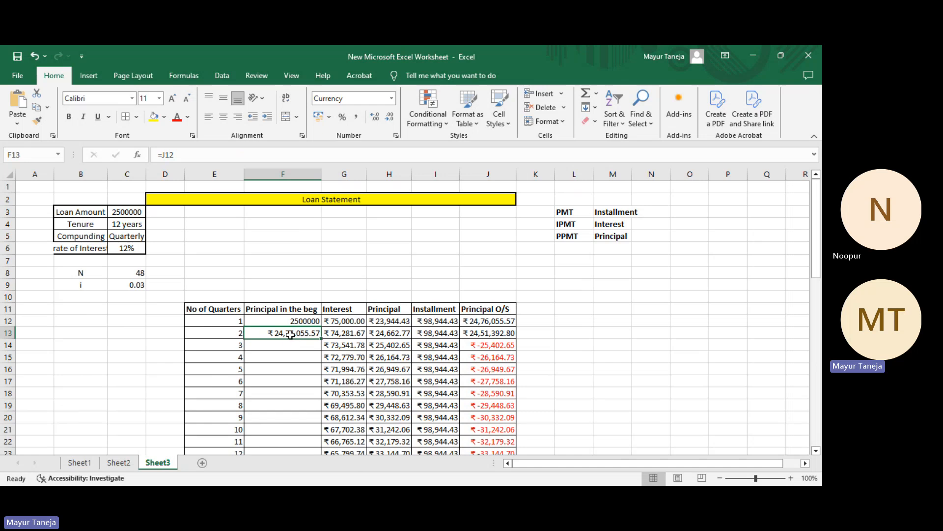
double_click(322, 338)
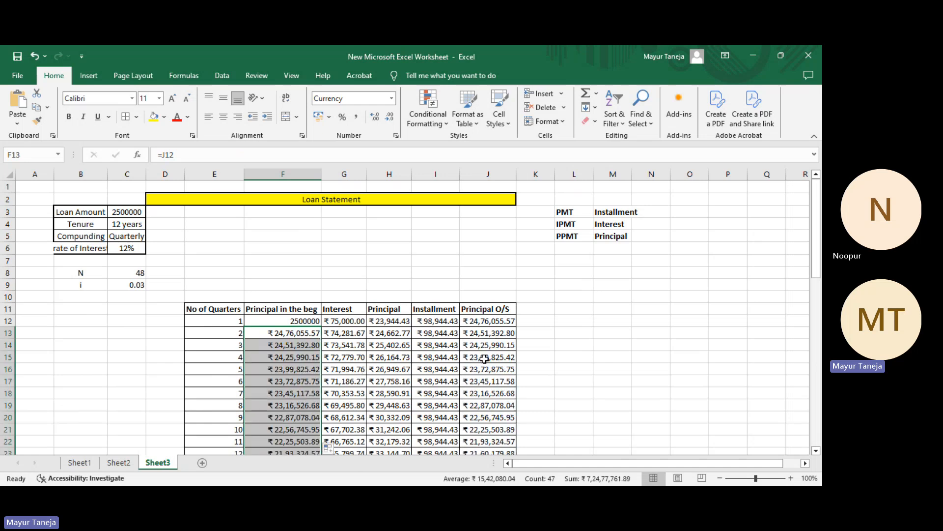
Step: Examine the Principal O/S column from J14 down and compare the last quarter's opening principal in F59 with J59
drag(483, 350, 486, 450)
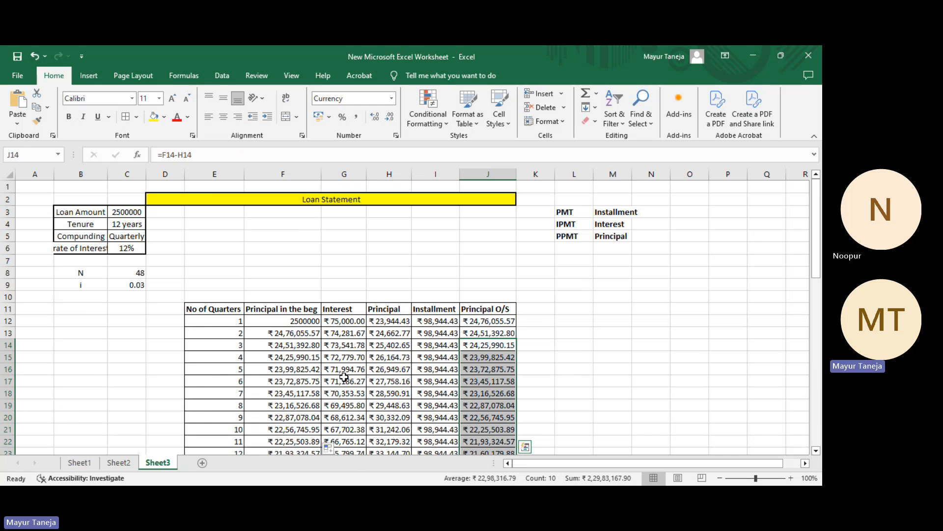
scroll(343, 377, down, 3)
scroll(344, 377, down, 13)
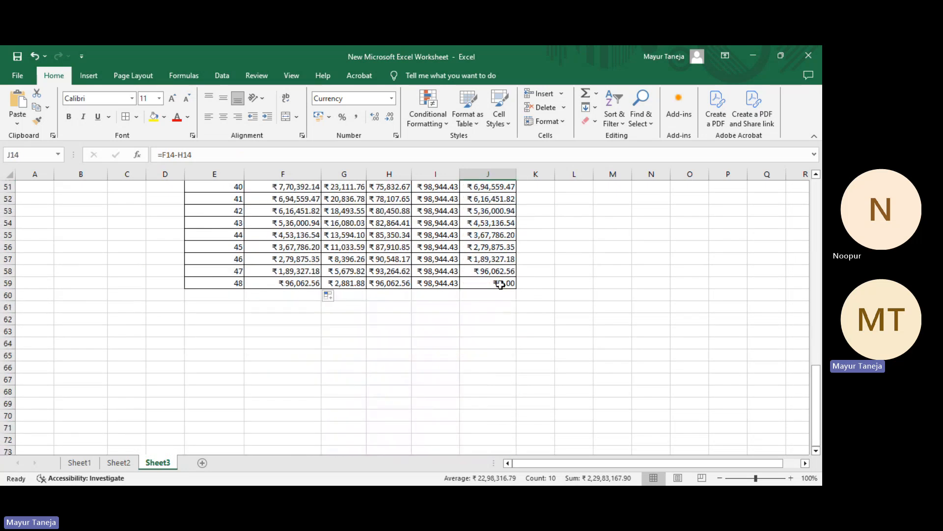
click(498, 282)
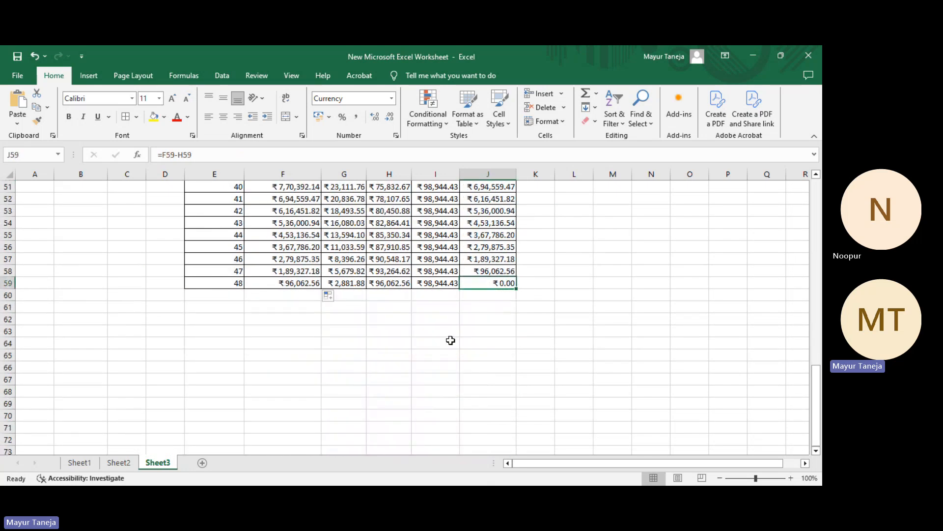
click(279, 284)
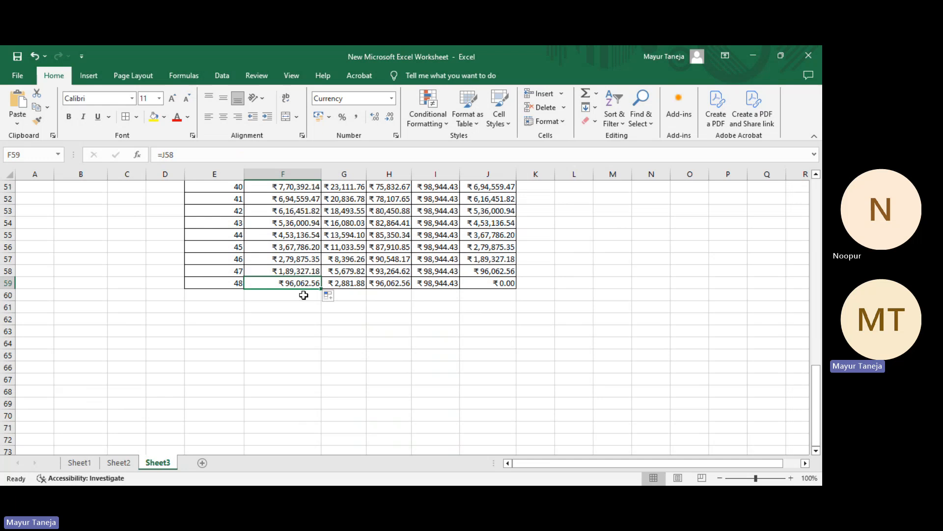
click(500, 284)
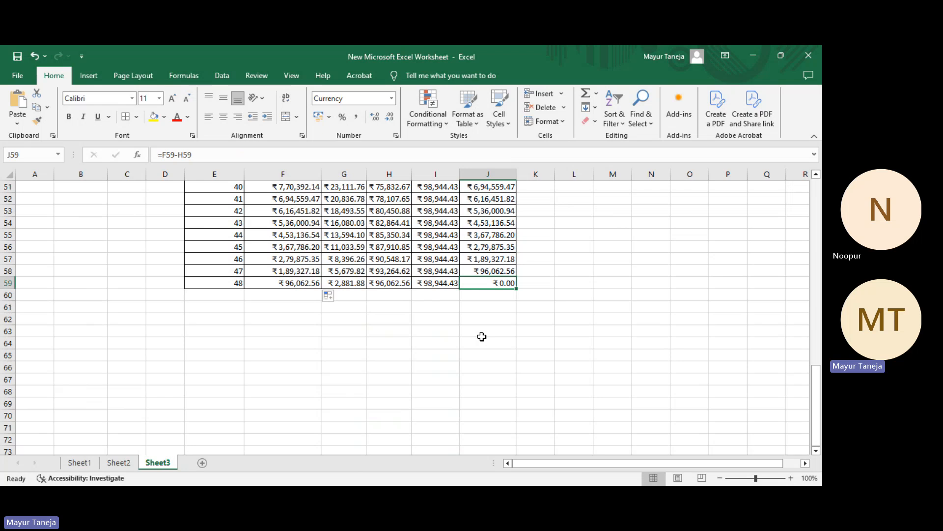
Step: Review the Loan Statement's title, quarterly rows and the Interest, Principal, Installment and Principal O/S headings in row 11
scroll(481, 336, up, 17)
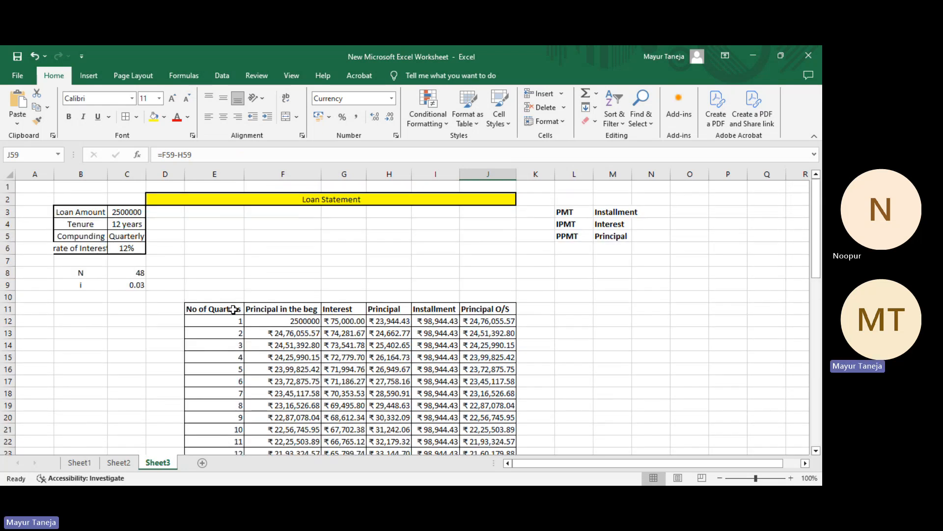
click(313, 195)
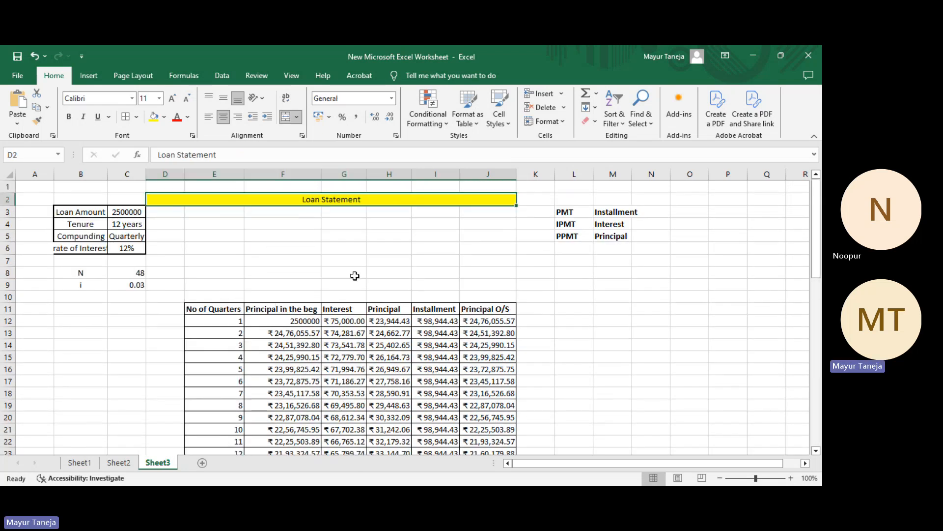
scroll(337, 326, down, 1)
scroll(337, 325, down, 16)
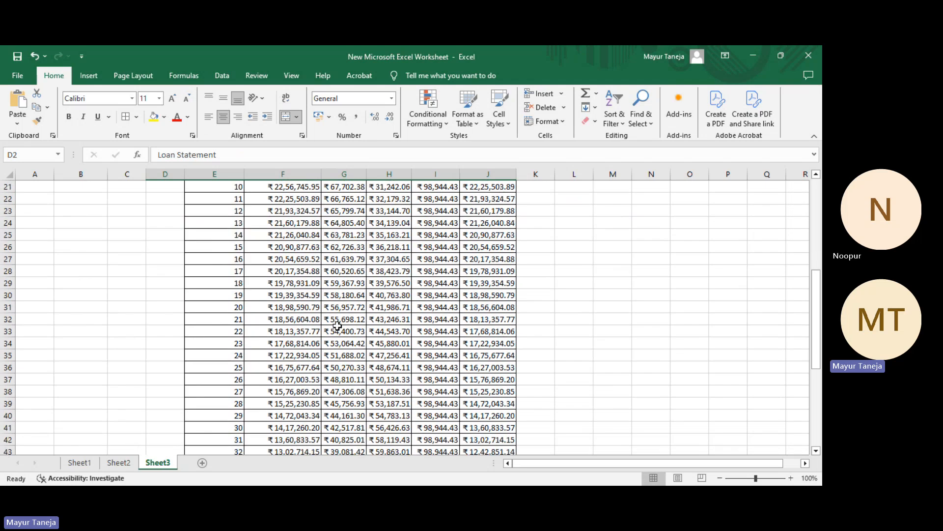
scroll(337, 322, up, 16)
drag(346, 304, 422, 317)
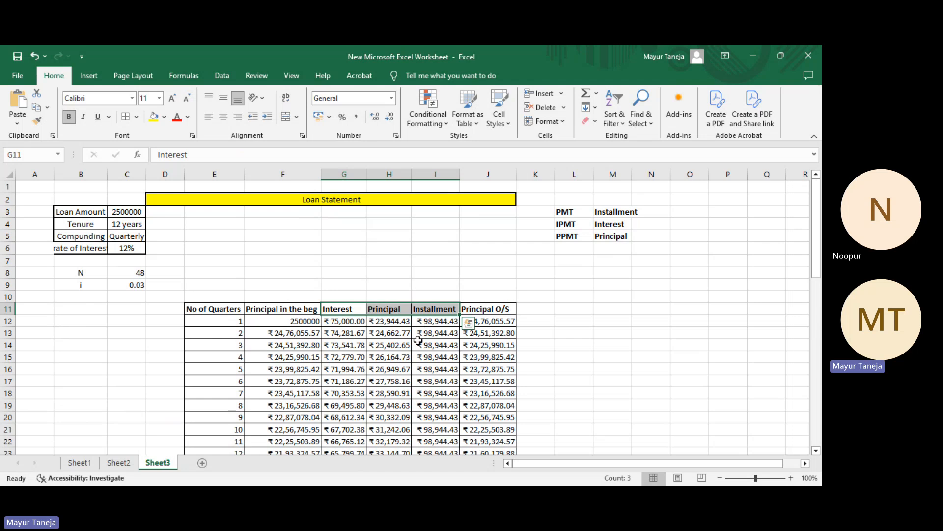
click(489, 308)
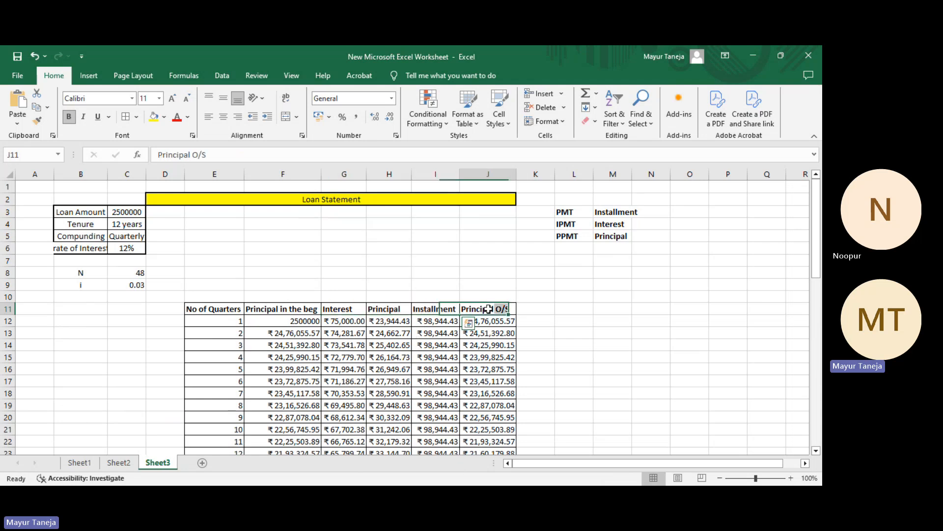
Step: Trace the principal carried from J12 to F13 and J13, and follow the Principal O/S column down to J59
click(502, 320)
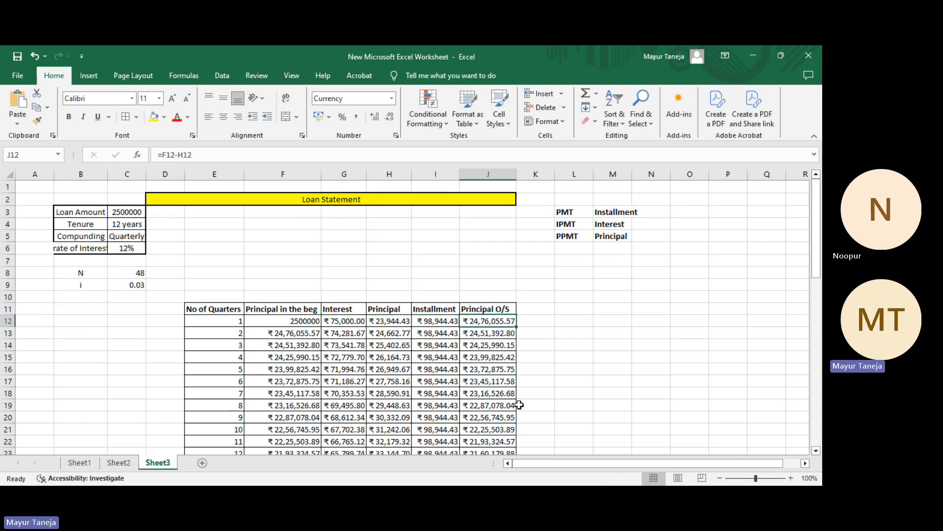
click(299, 334)
click(468, 330)
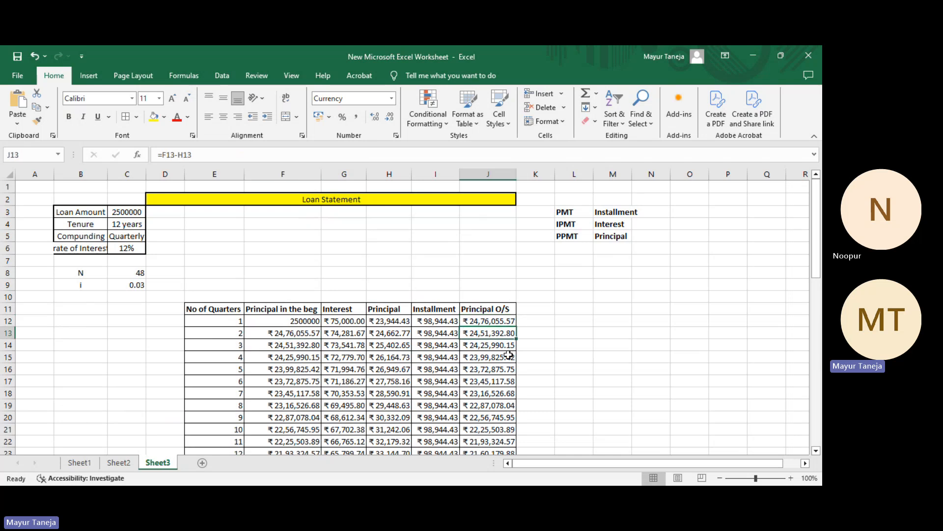
key(ctrl+Down)
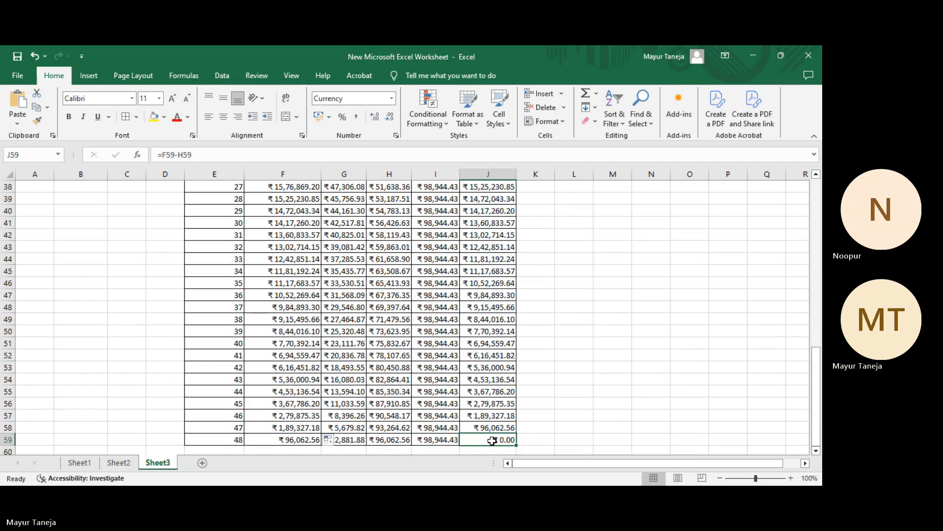
scroll(365, 313, up, 8)
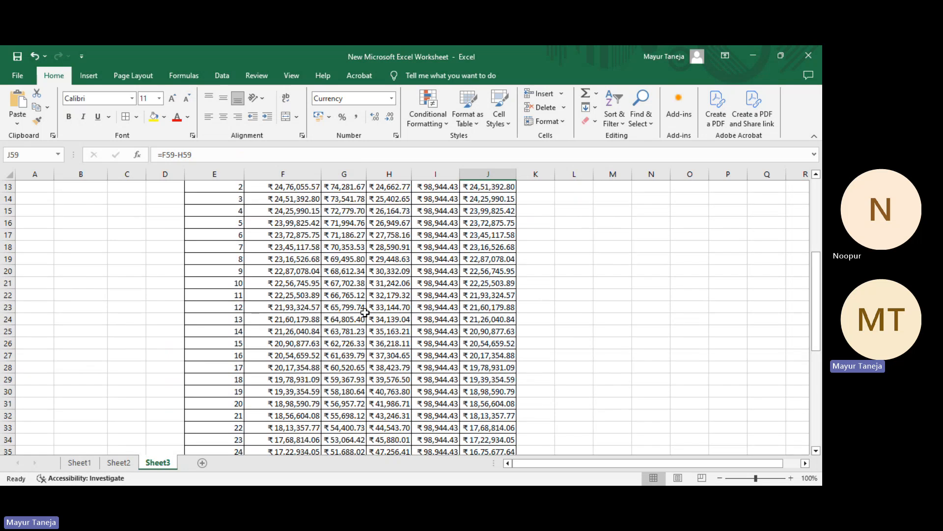
scroll(365, 312, up, 4)
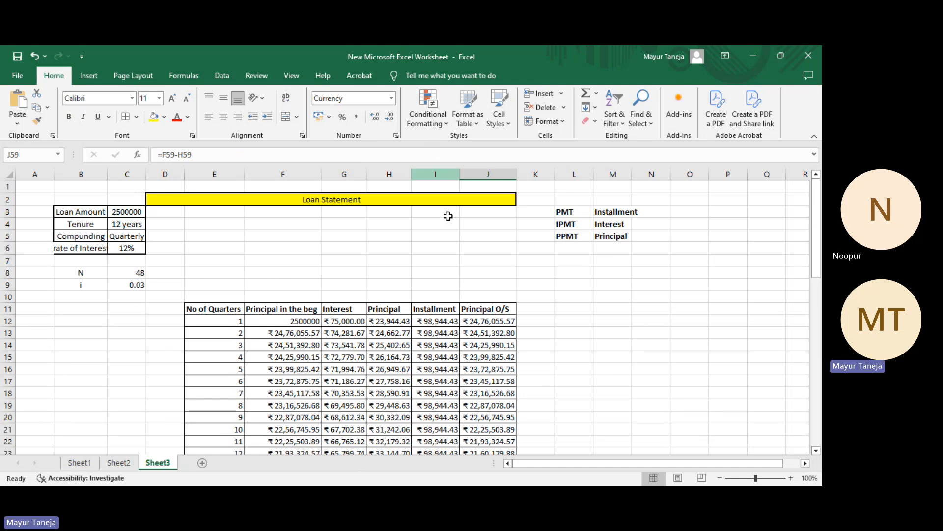
click(508, 493)
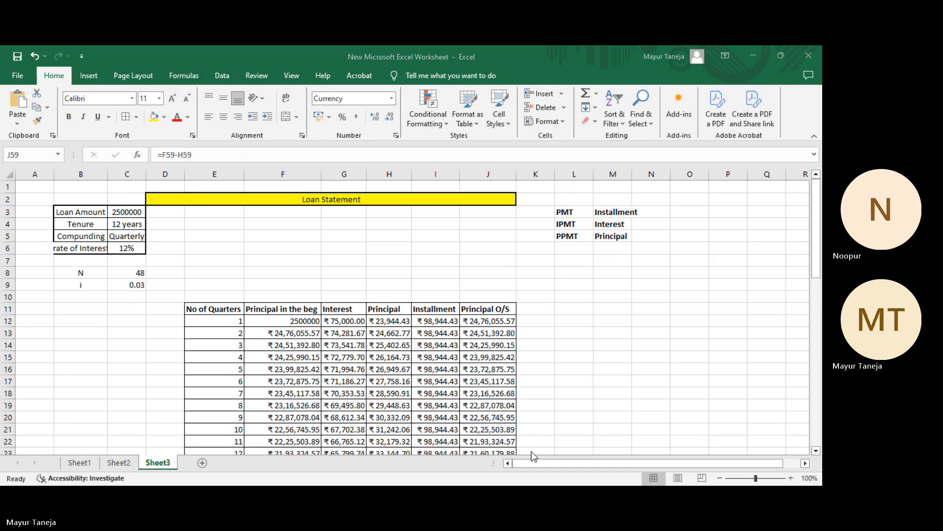